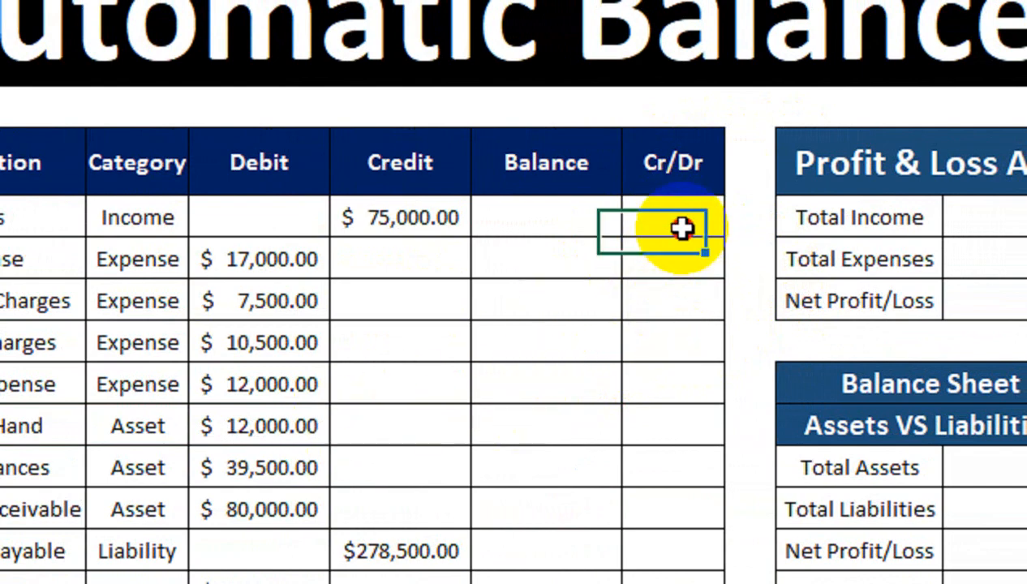
Step: Enter the formula =VLOOKUP(C5,$L$4:$M$8,2,FALSE) in the Cr/Dr cell of the Sales row
text(=vlo)
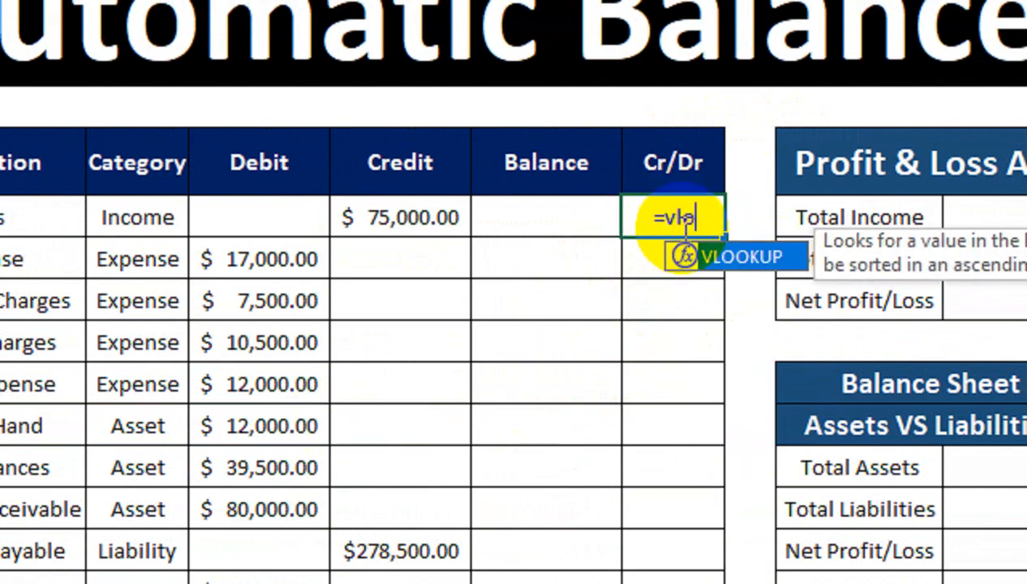
key(Tab)
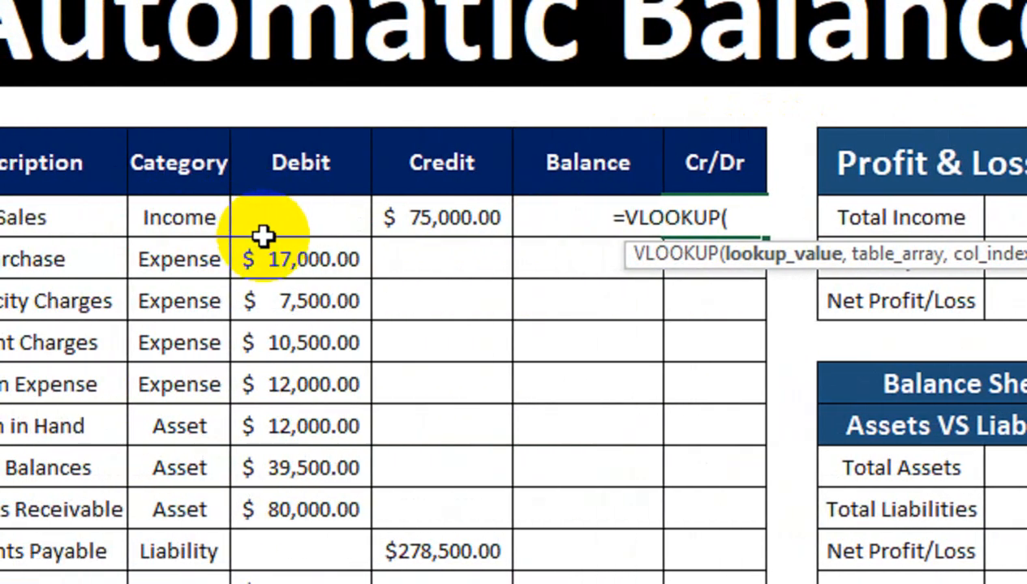
click(181, 216)
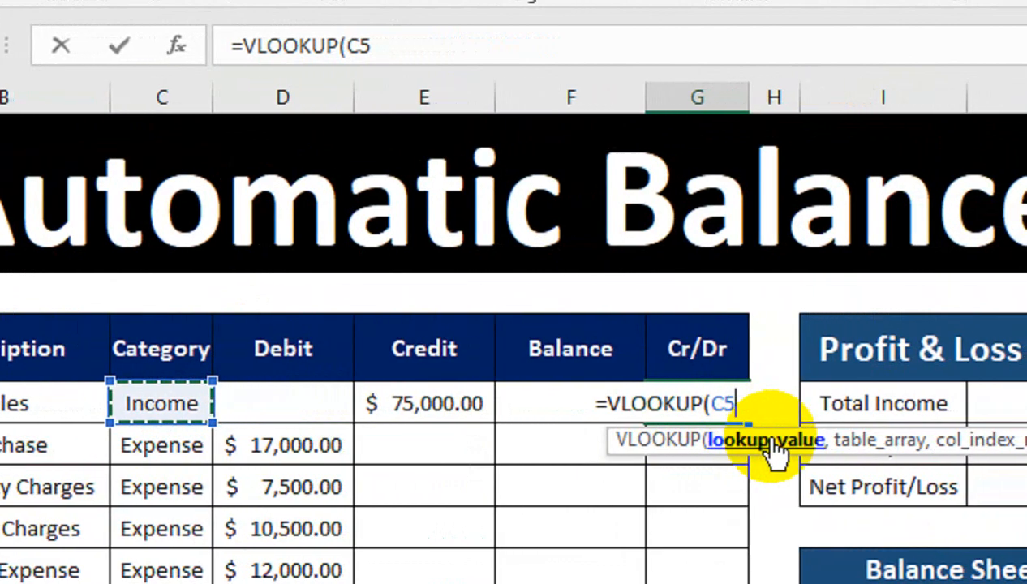
text(,)
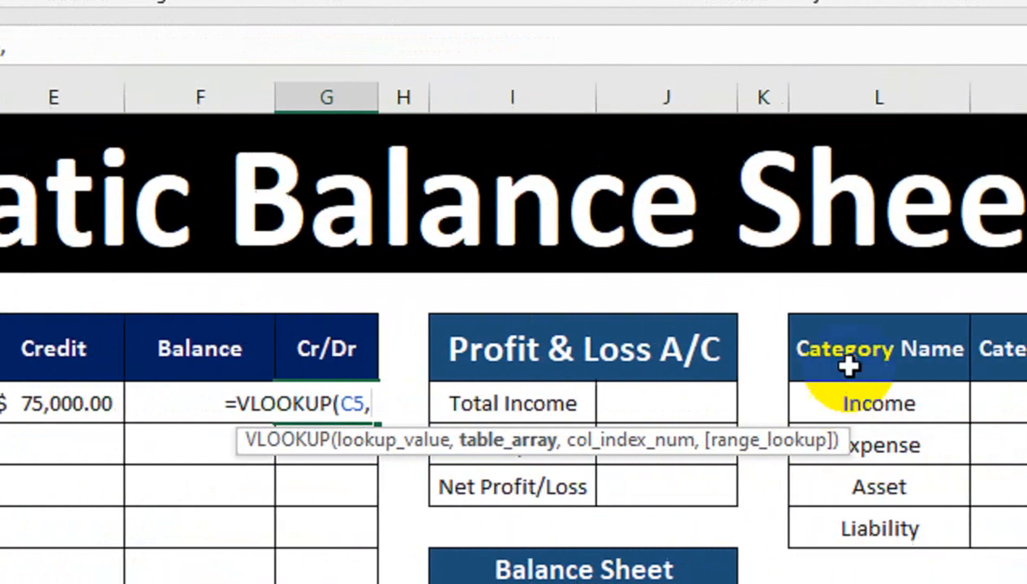
drag(849, 366, 799, 469)
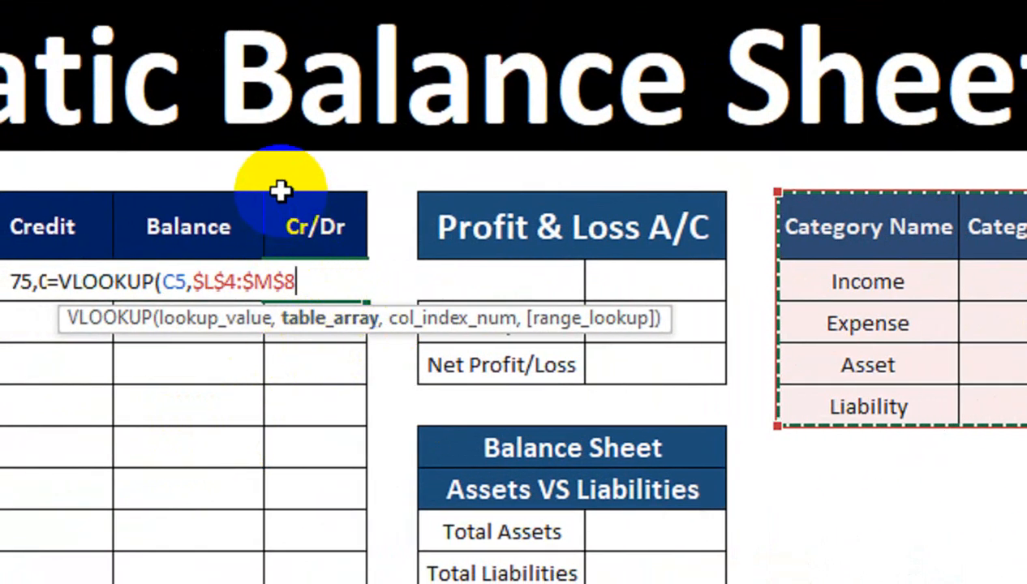
text(,2)
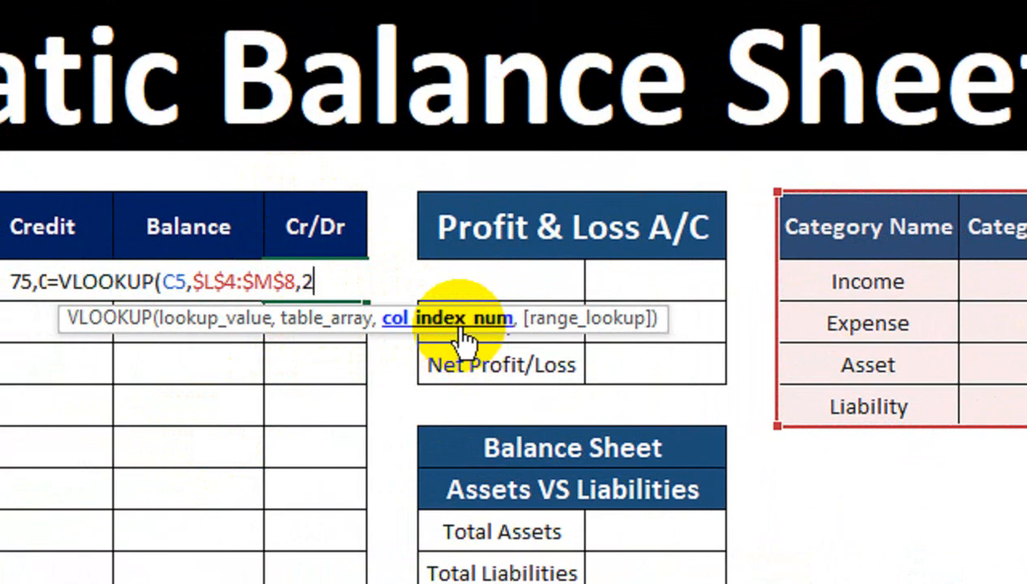
text(,)
key(Down)
key(Tab)
text(()
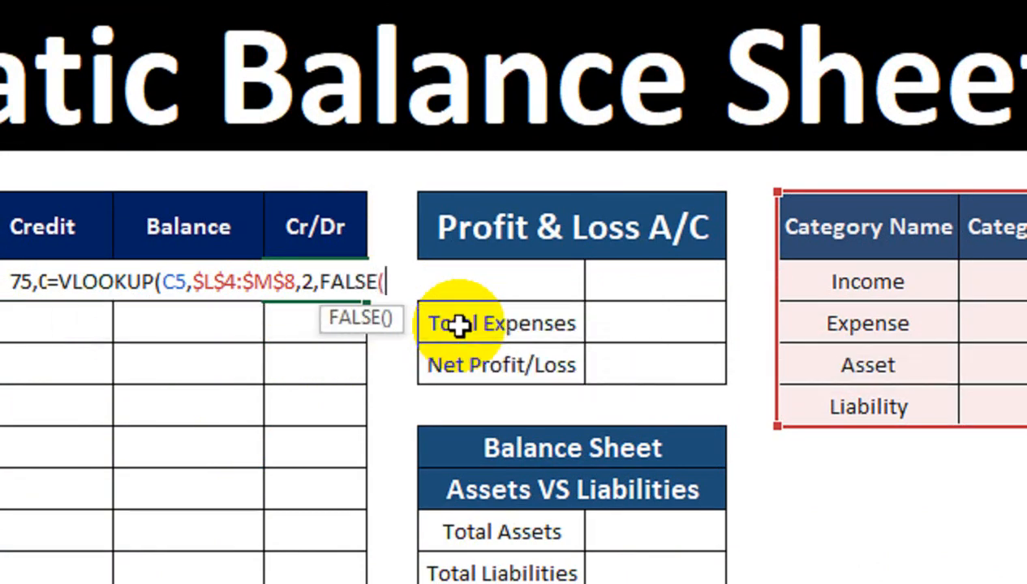
key(BackSpace)
text())
key(Return)
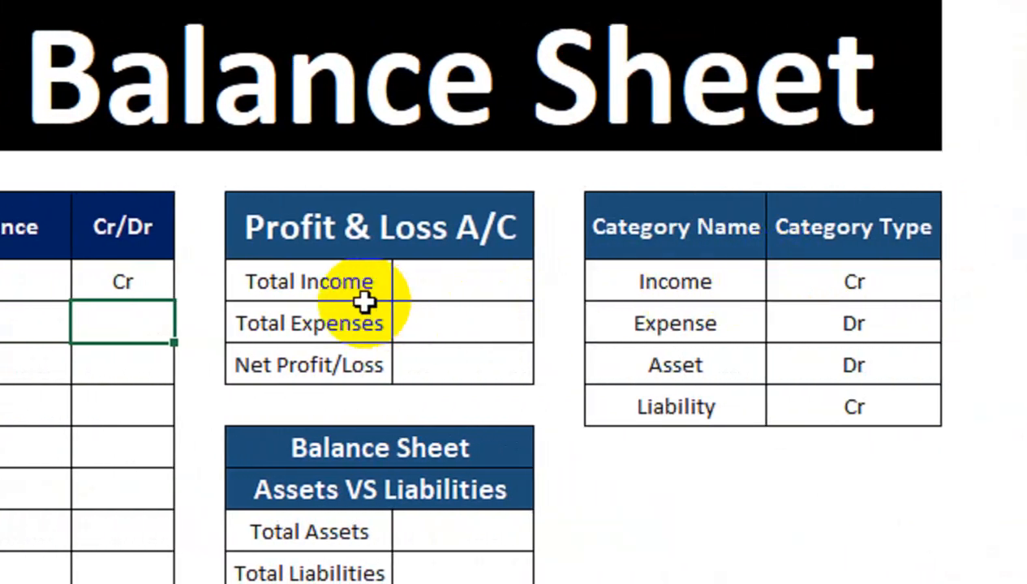
Step: Fill the Cr/Dr lookup formula from the Sales row down to the last entry above the Total row
click(140, 284)
drag(172, 300, 171, 339)
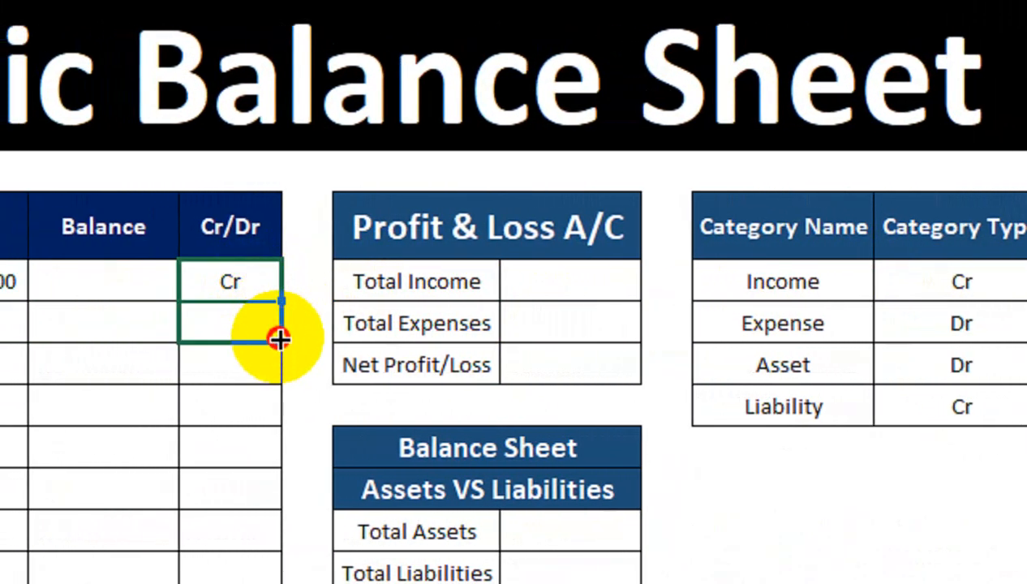
drag(279, 339, 321, 396)
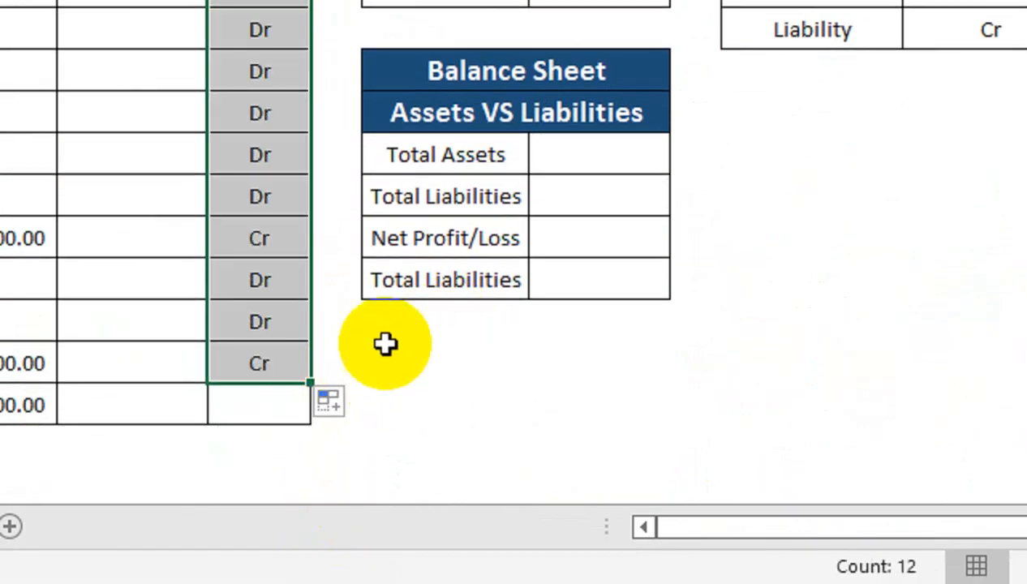
Step: Enter =IF(G5="Cr",E5-D5,D5-E5) in the Sales row's Balance cell and fill it down to the Capital Amount row
scroll(360, 350, up, 1)
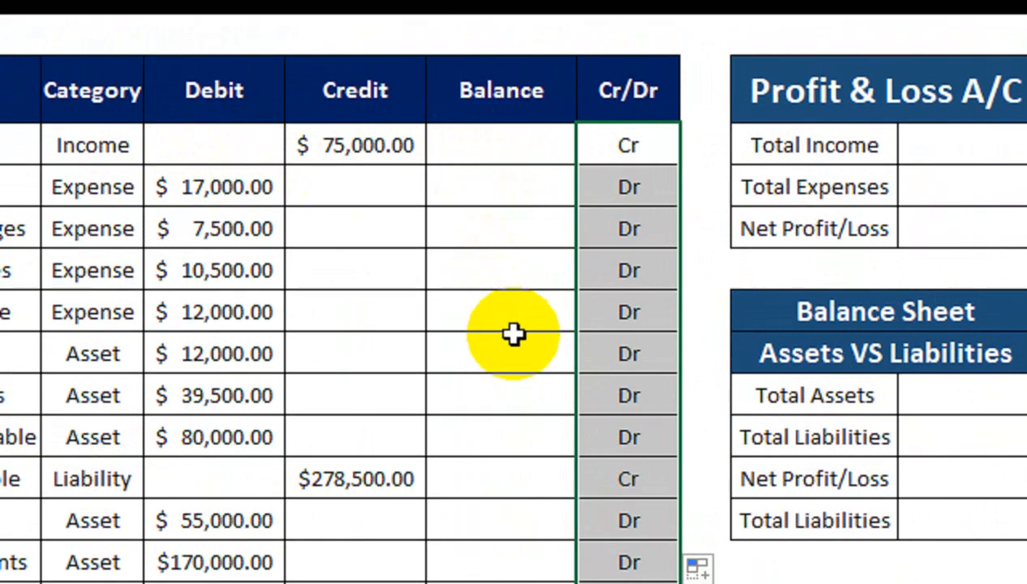
click(510, 160)
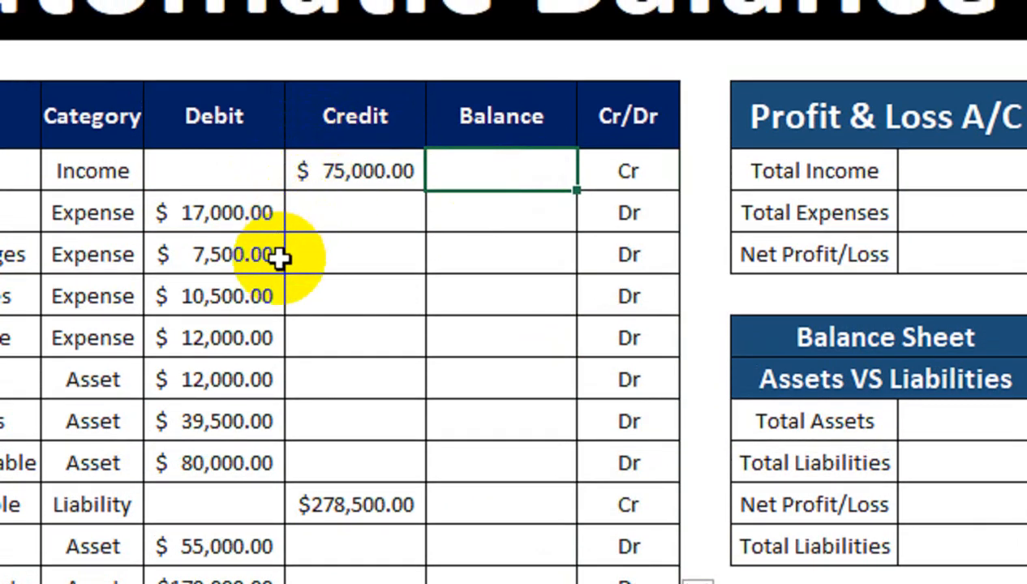
text(=if)
key(Tab)
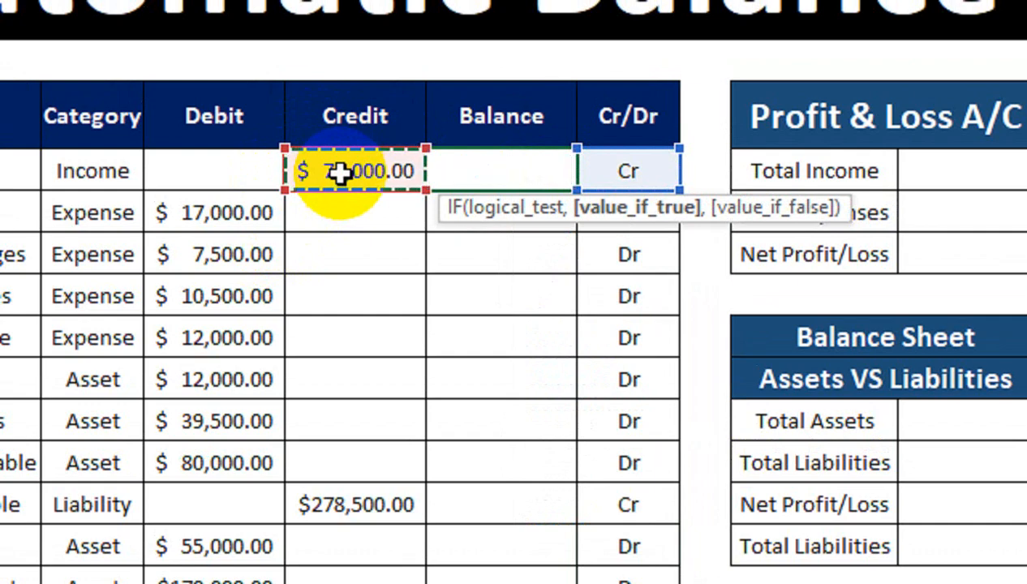
text(-)
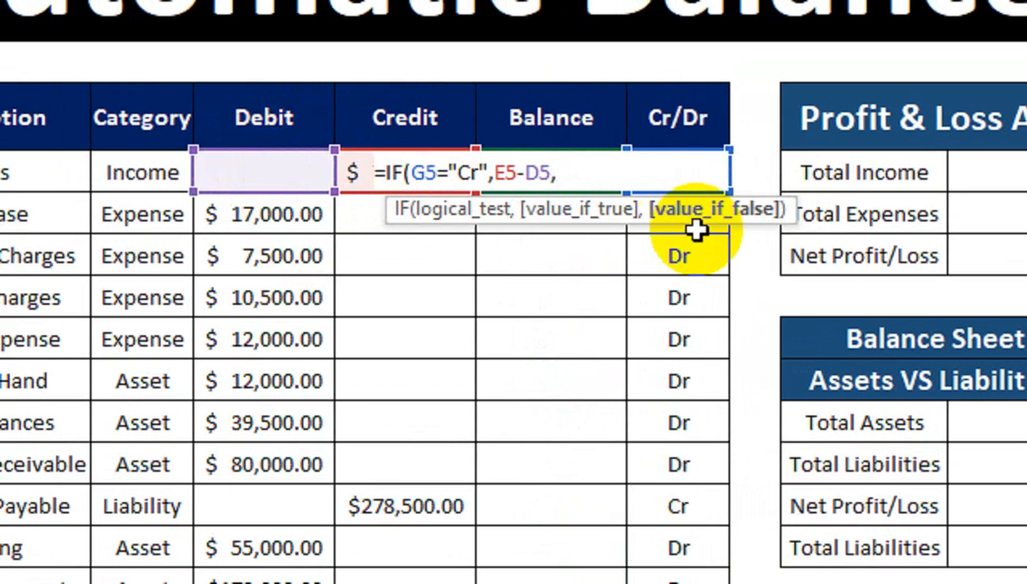
click(293, 163)
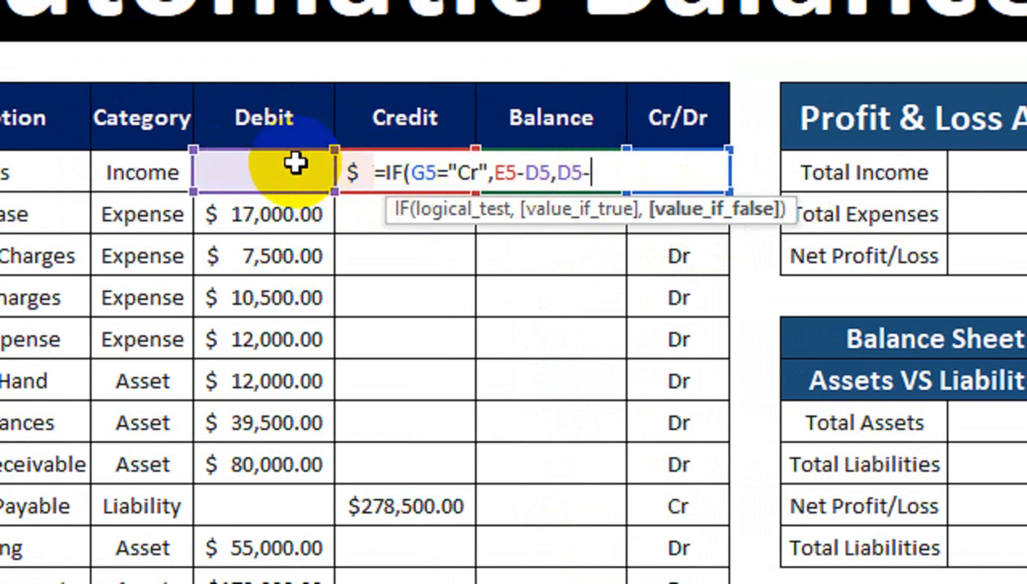
text(-E5))
key(Return)
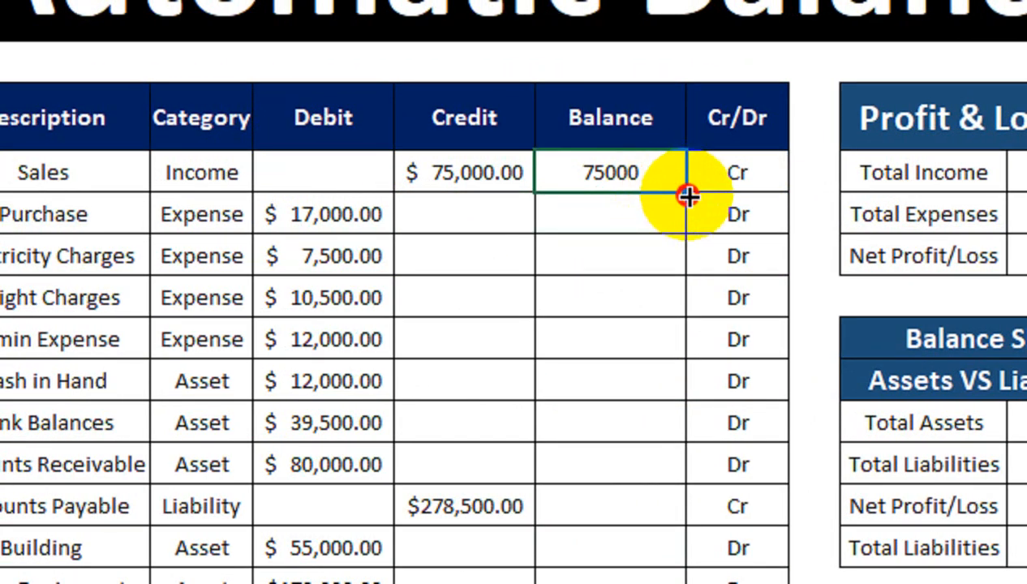
drag(688, 195, 724, 469)
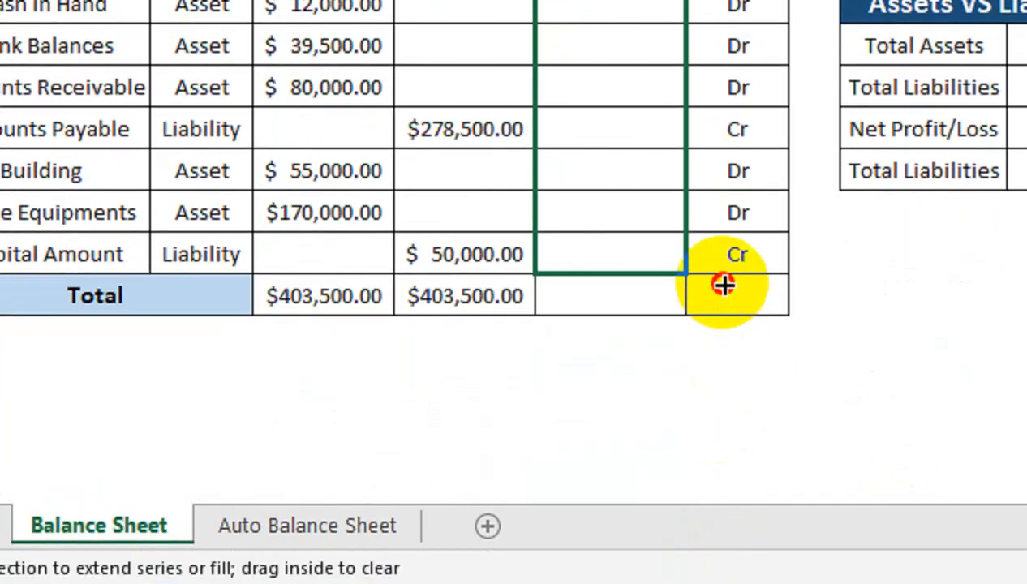
drag(723, 285, 722, 280)
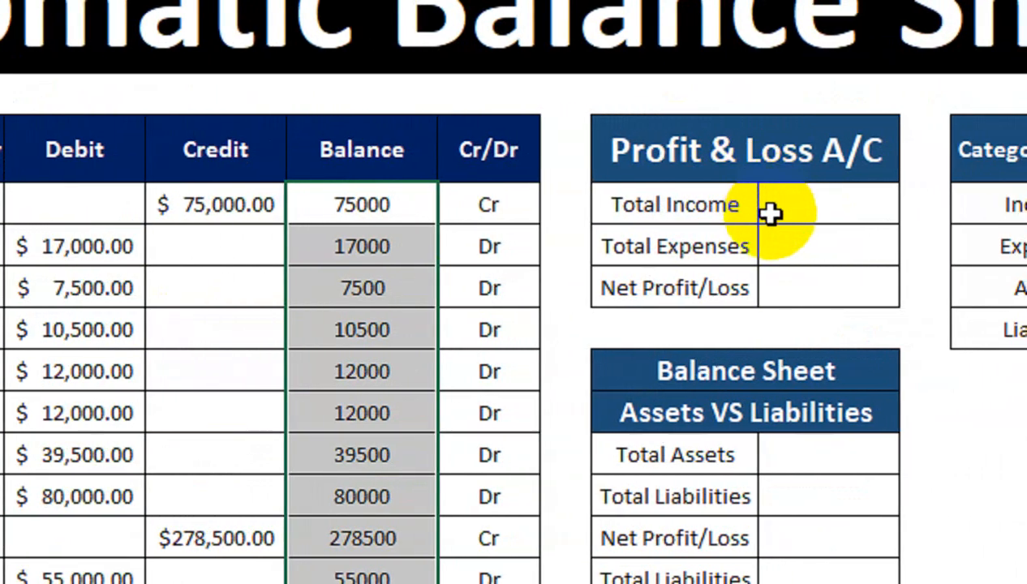
Step: Enter the formula =SUMIF($C$5:$C$16,"income") in the Total Income cell of the Profit & Loss A/C table
click(790, 207)
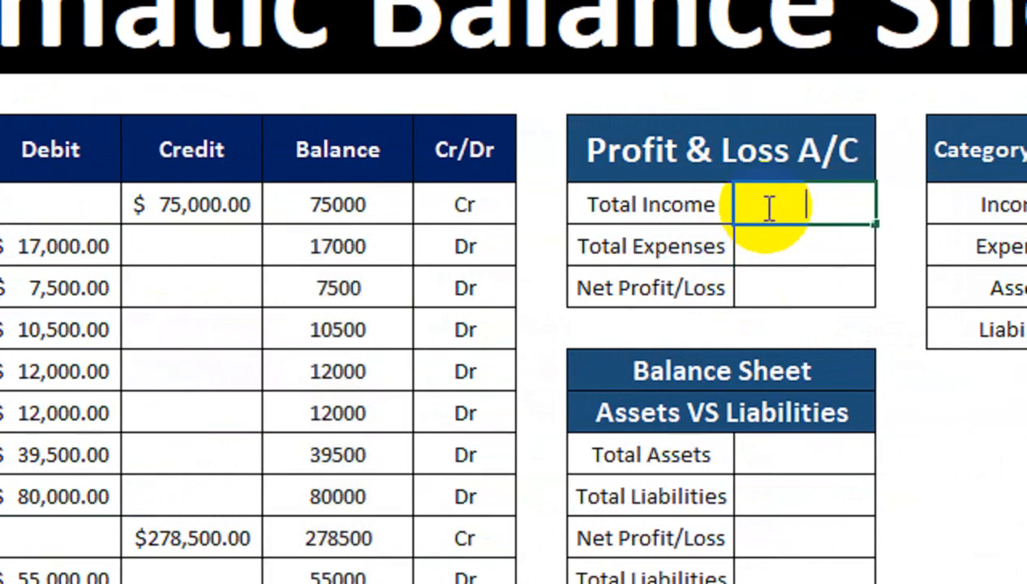
text(=sumi)
key(Tab)
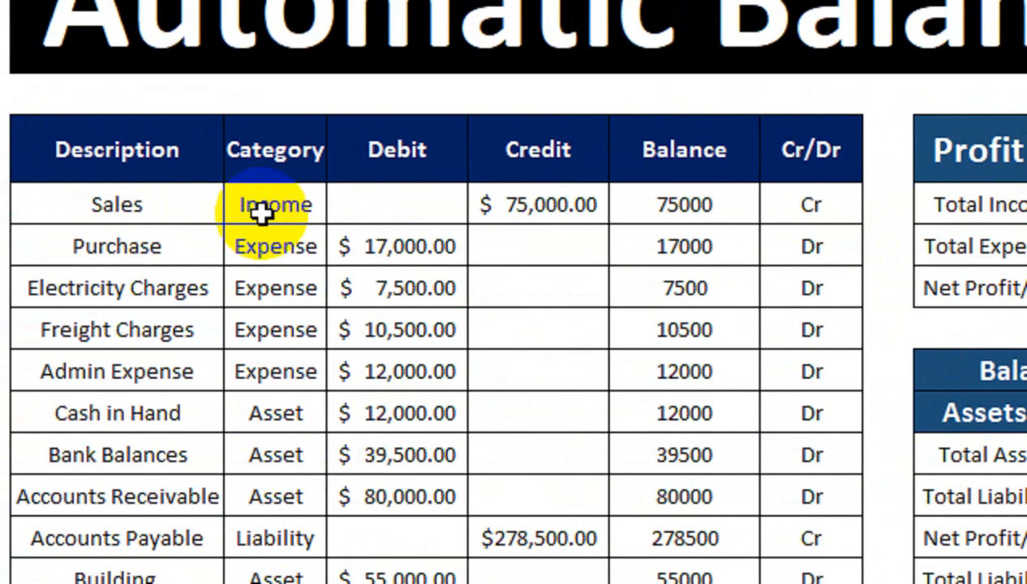
drag(258, 206, 339, 259)
scroll(414, 144, up, 2)
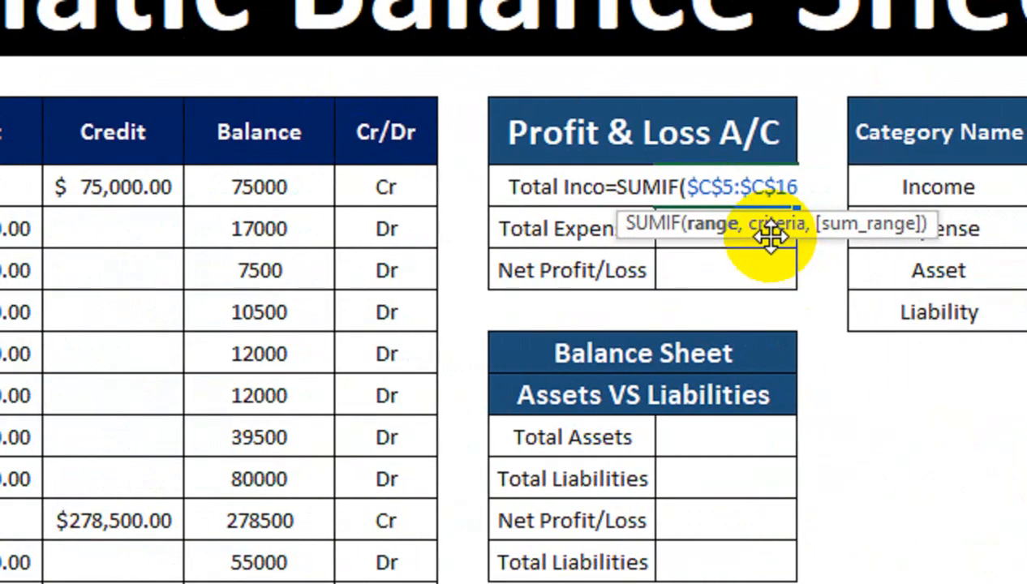
text(,)
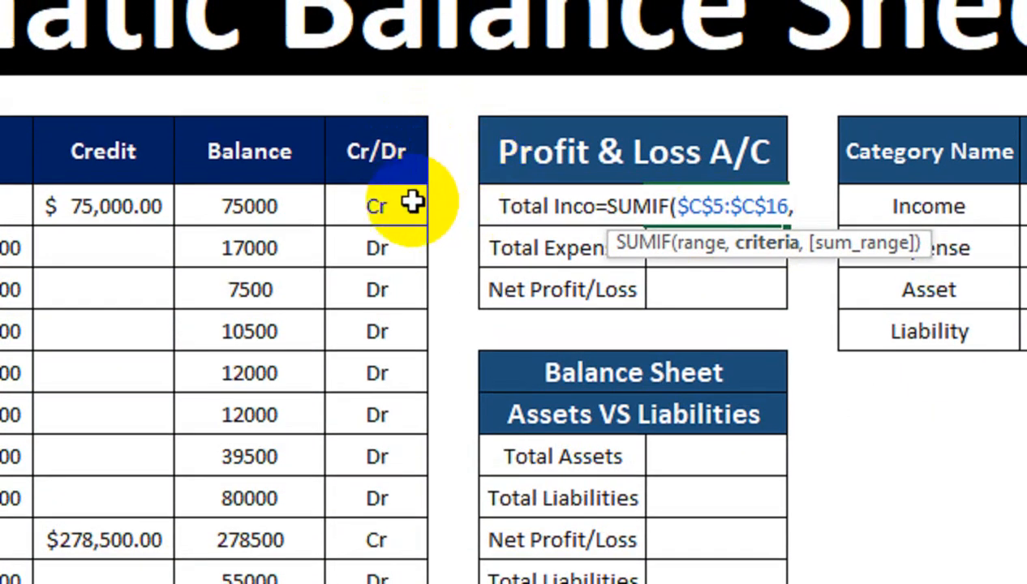
text(income)
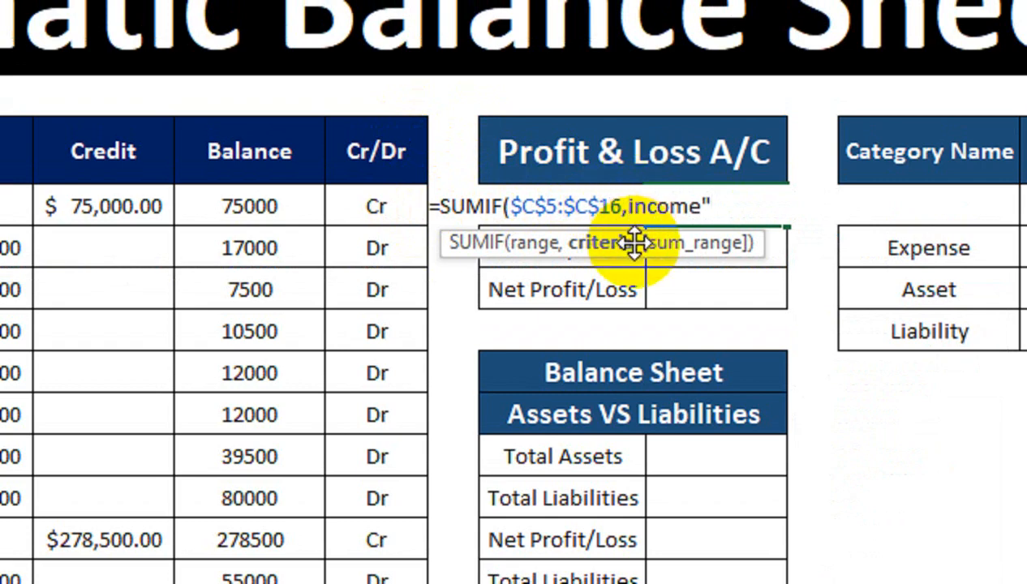
click(629, 206)
text(")
click(721, 206)
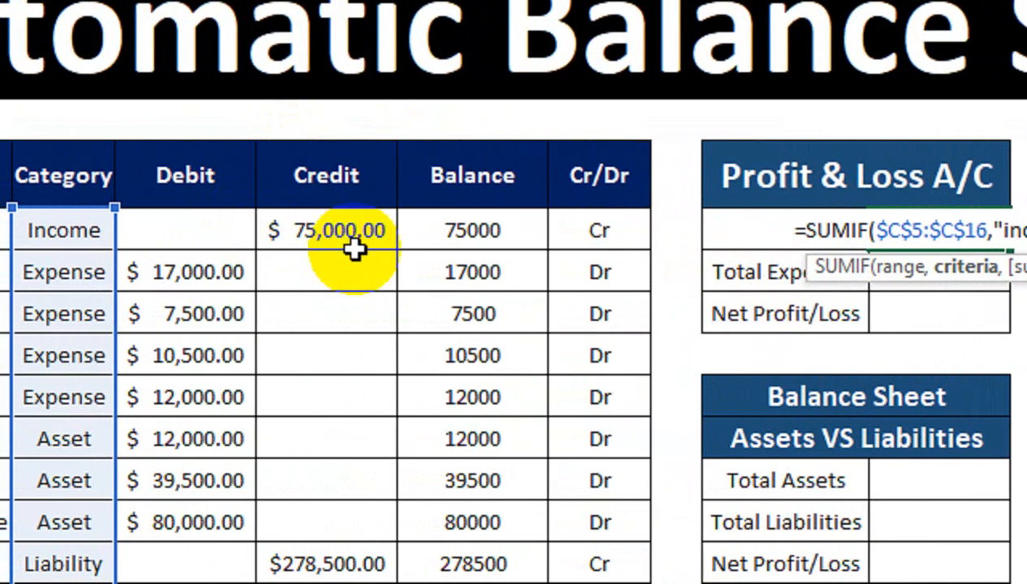
drag(355, 250, 367, 374)
key(Return)
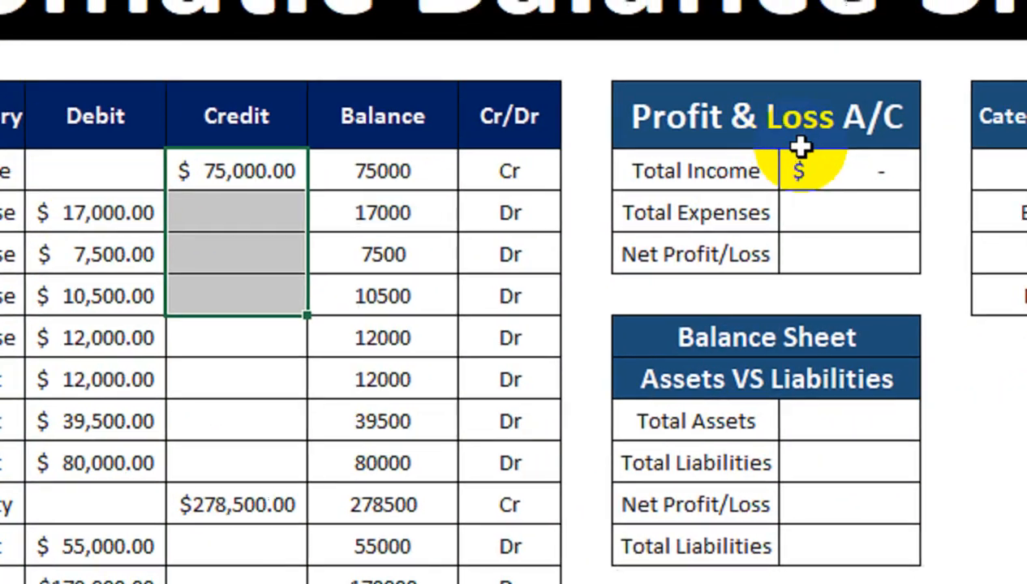
Step: Add the Credit range E5:E16 as the sum range of the Total Income SUMIF formula
double_click(836, 165)
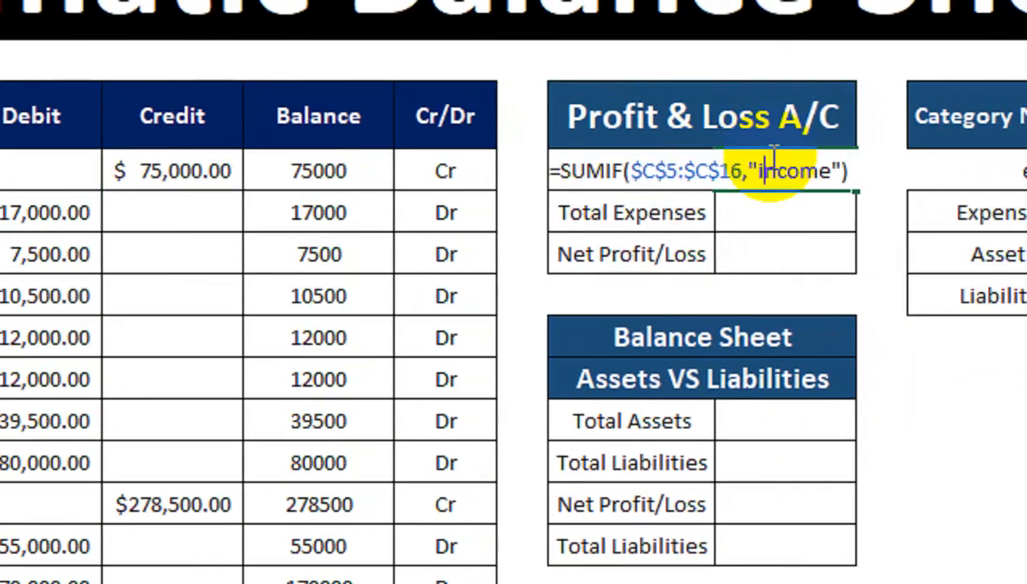
key(BackSpace)
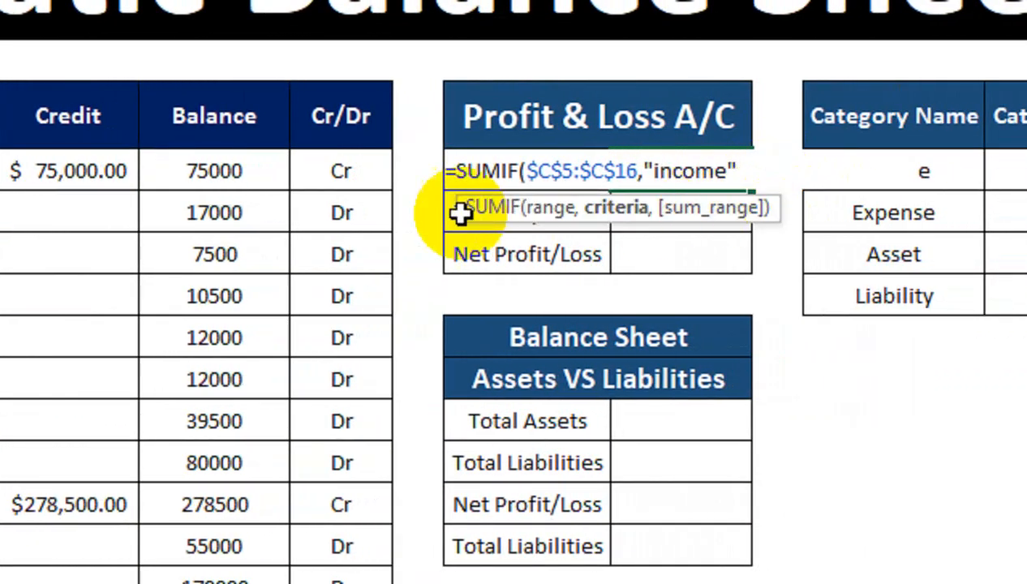
text(,)
drag(102, 176, 109, 344)
drag(280, 235, 280, 235)
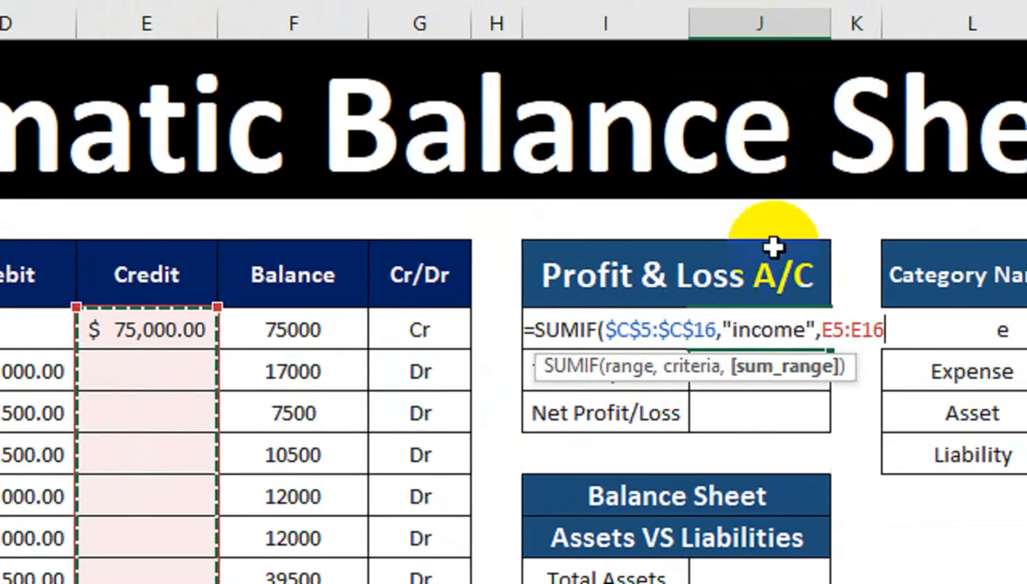
key(Return)
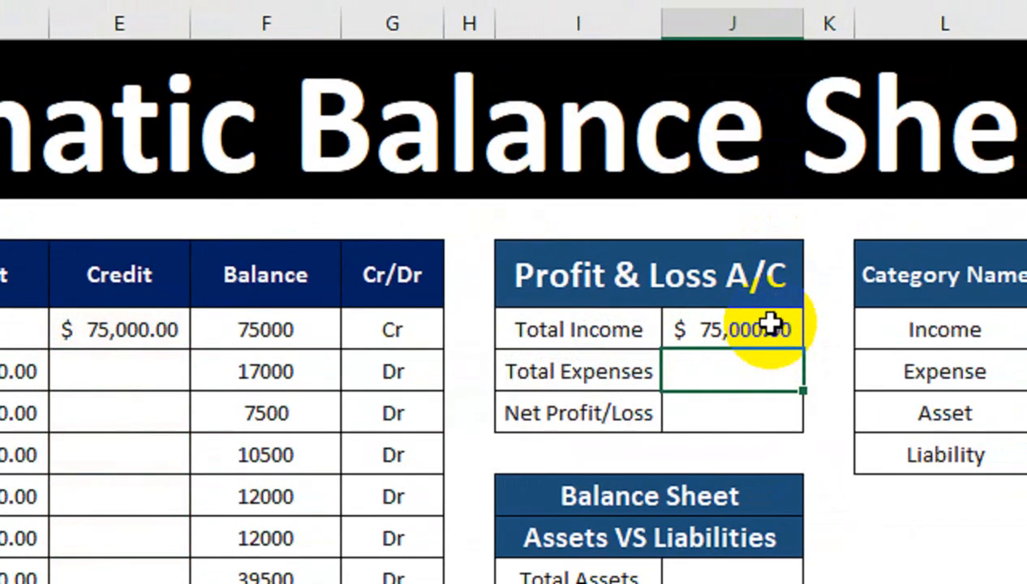
Step: Append a subtracted copy of the existing SUMIF expression to the end of the Total Income formula
double_click(772, 323)
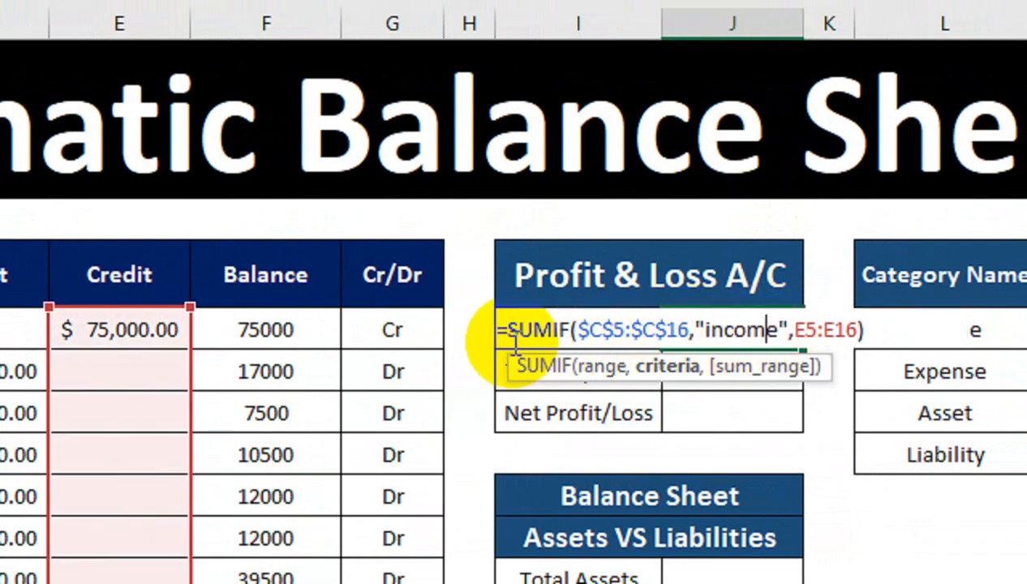
click(886, 324)
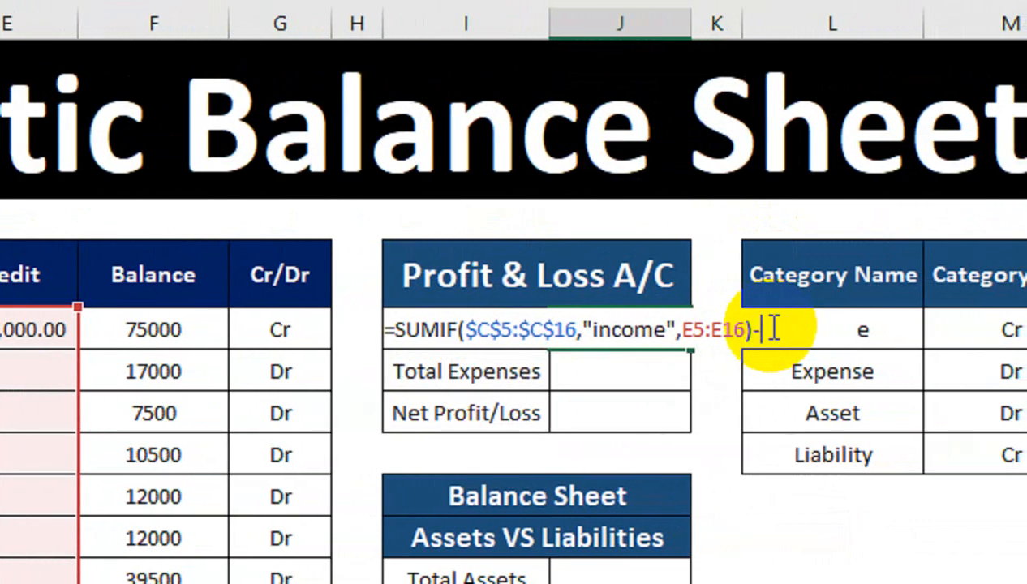
drag(754, 330, 398, 334)
key(ctrl+c)
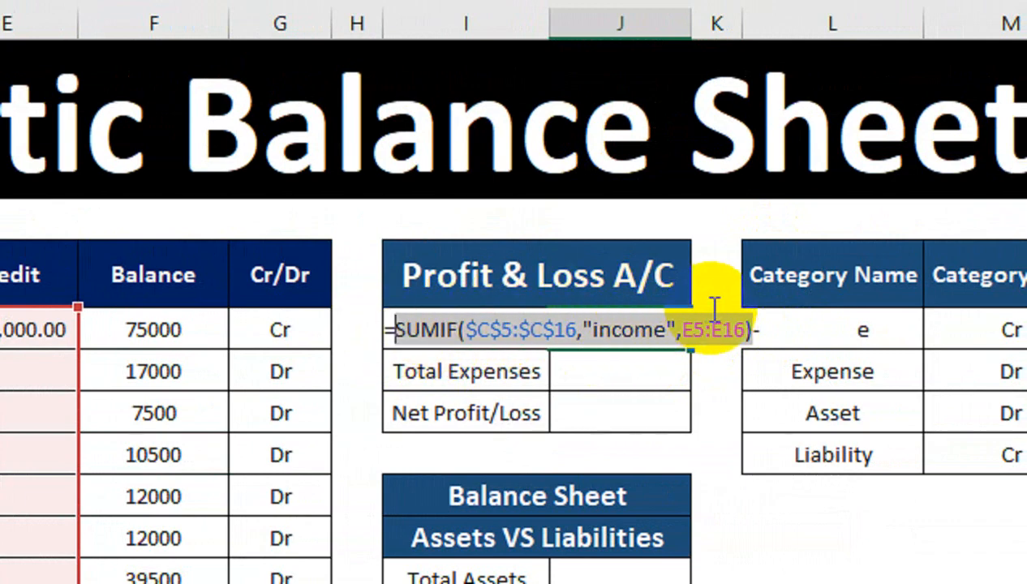
click(791, 333)
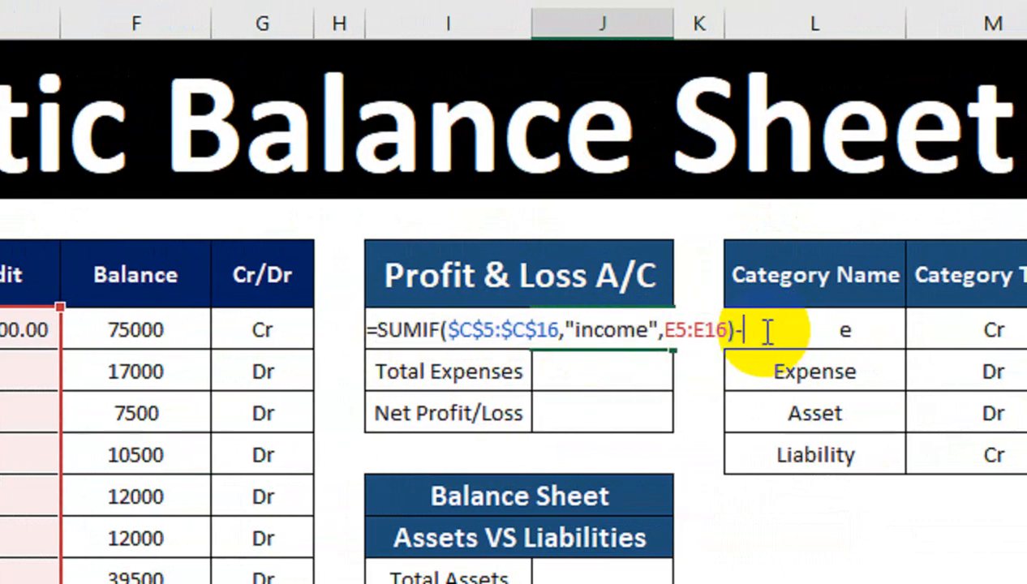
key(ctrl+v)
Step: Change the sum range of the second SUMIF in the Total Income formula to the Debit range D5:D16
drag(779, 328, 712, 345)
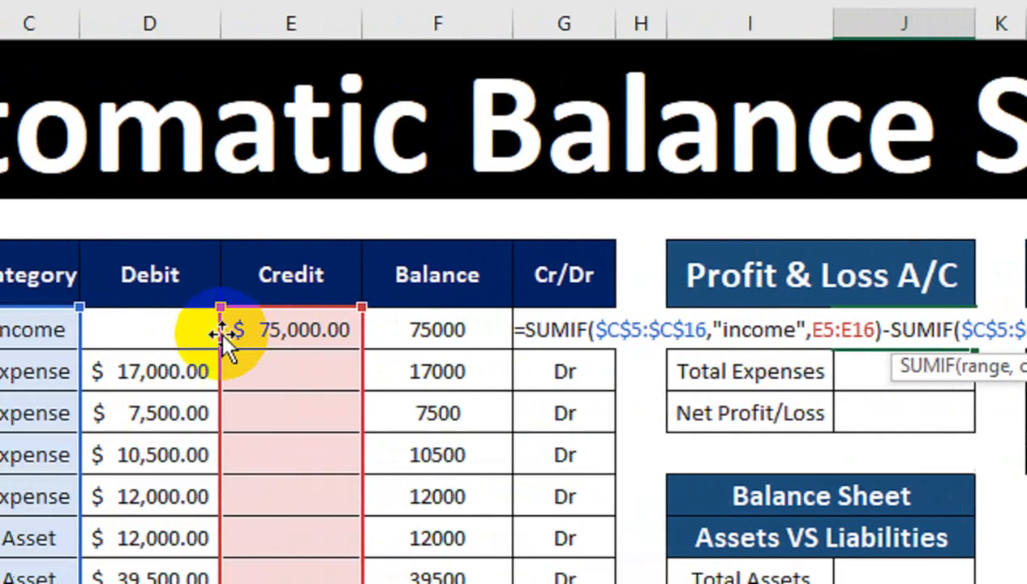
drag(162, 329, 187, 370)
drag(276, 370, 276, 369)
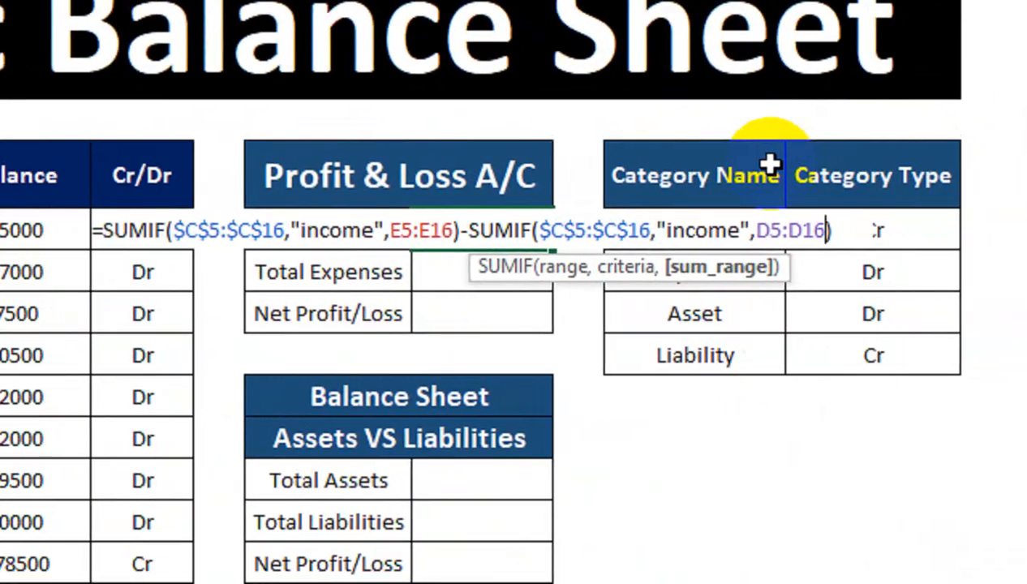
key(ctrl+Return)
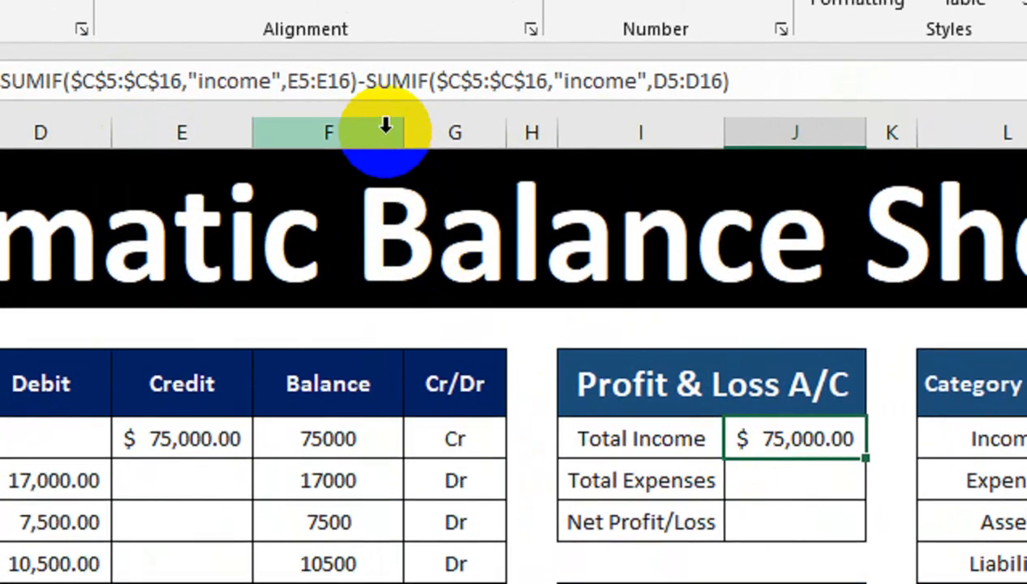
Step: Copy the full text of the Total Income formula into the Total Expenses cell, keeping its references unchanged
click(403, 81)
triple_click(406, 82)
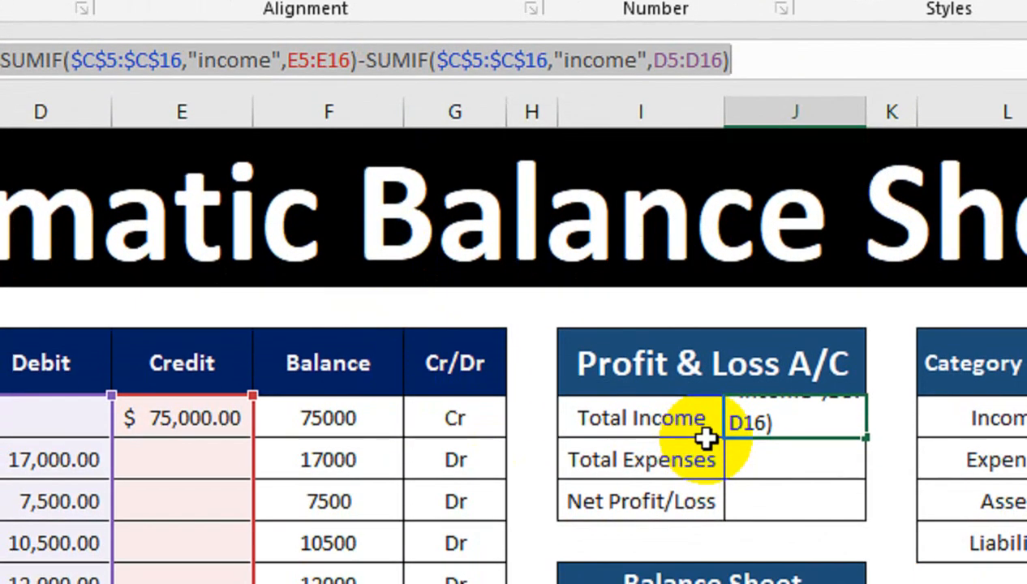
key(Return)
text(=SUMIF($C$5:$C$16,"income",E5:E16)-SUMIF($C$5:$C$16,"income",D5:D16))
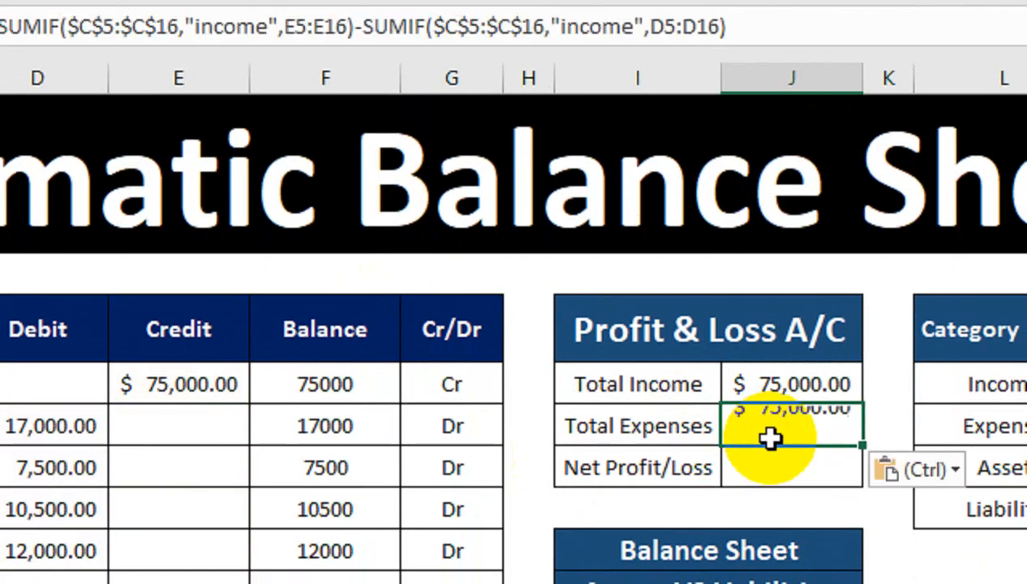
Step: Replace the "income" criterion with "Expense" in both SUMIF functions of the Total Expenses formula
double_click(771, 439)
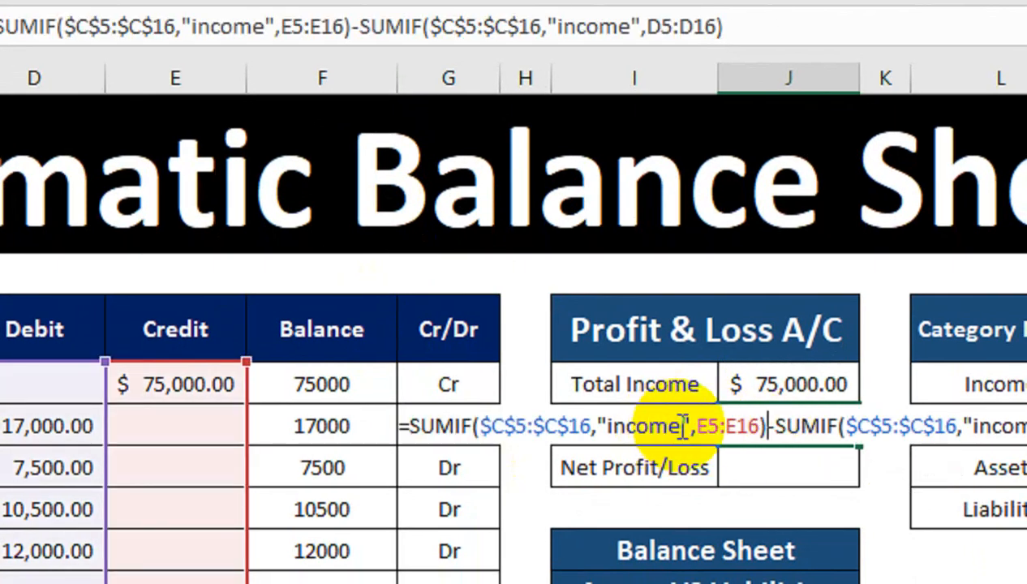
double_click(625, 427)
text(Expe)
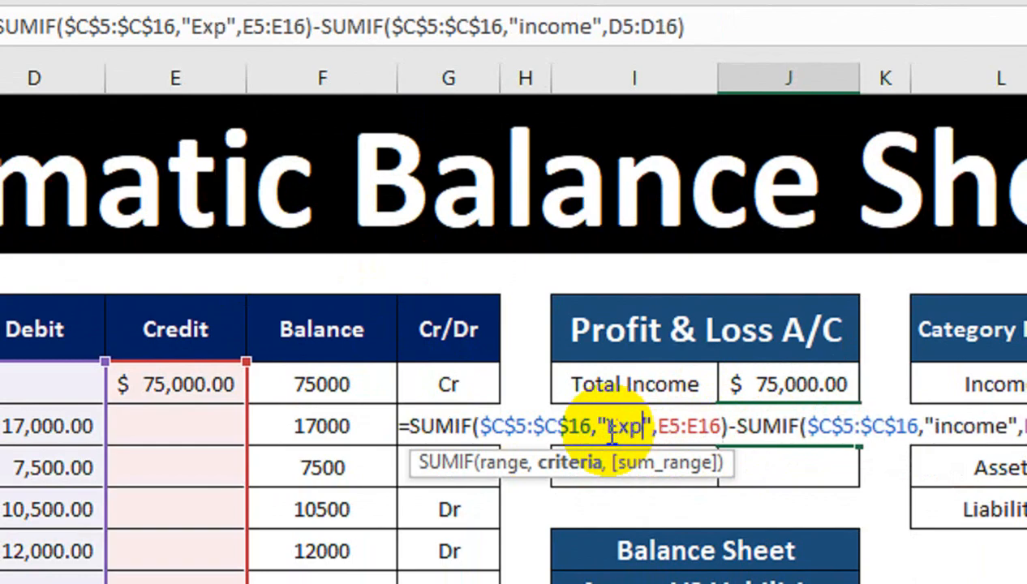
text(nse)
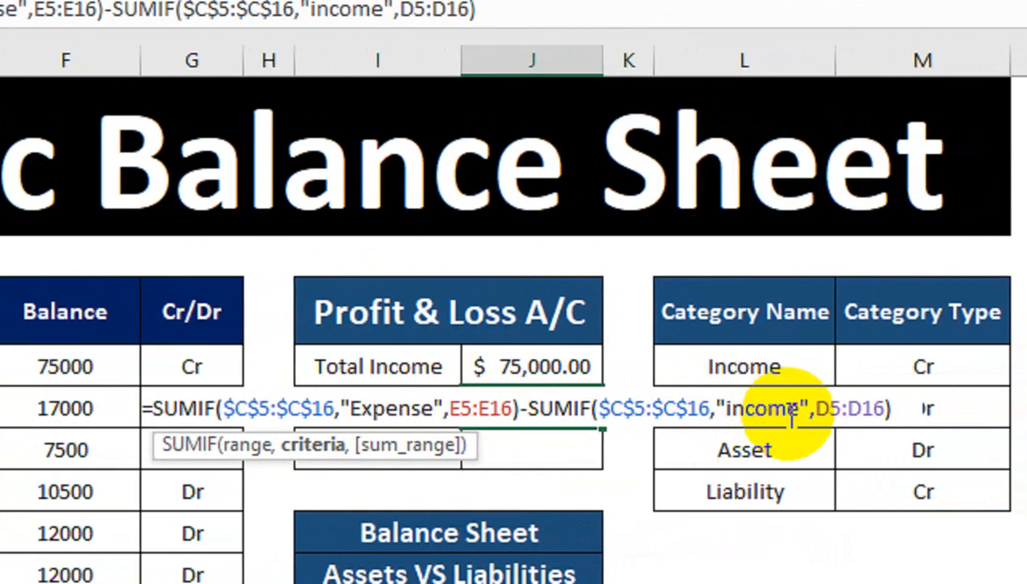
click(795, 409)
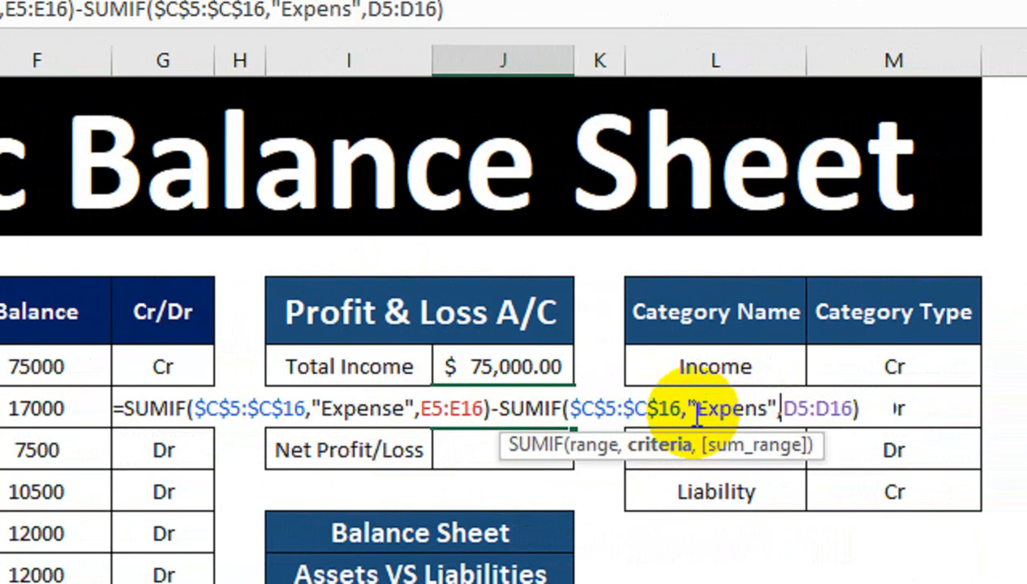
key(Return)
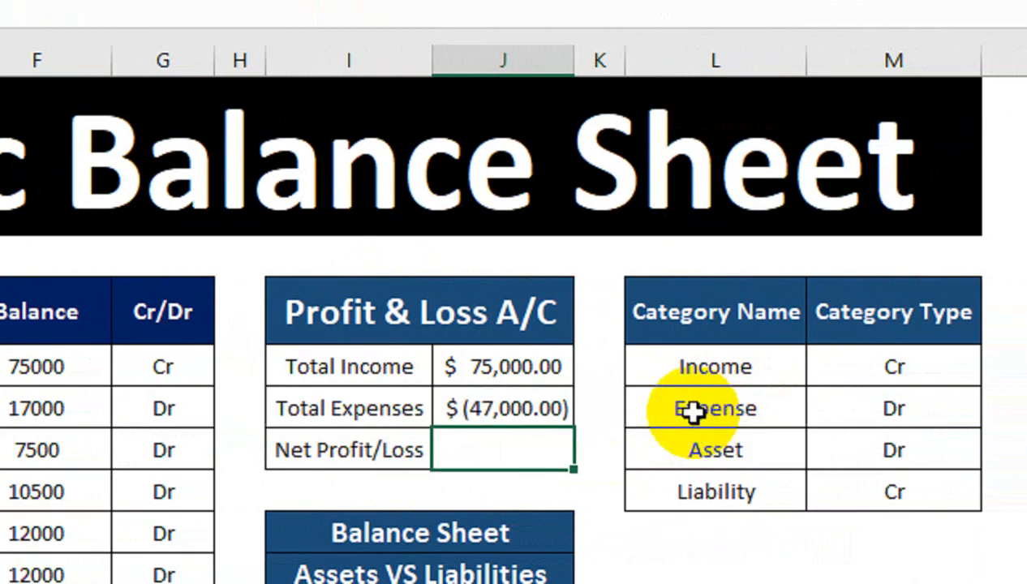
Step: Swap the sum ranges in the Total Expenses formula, using D5:D16 in the first SUMIF and E5:E16 in the second
click(563, 410)
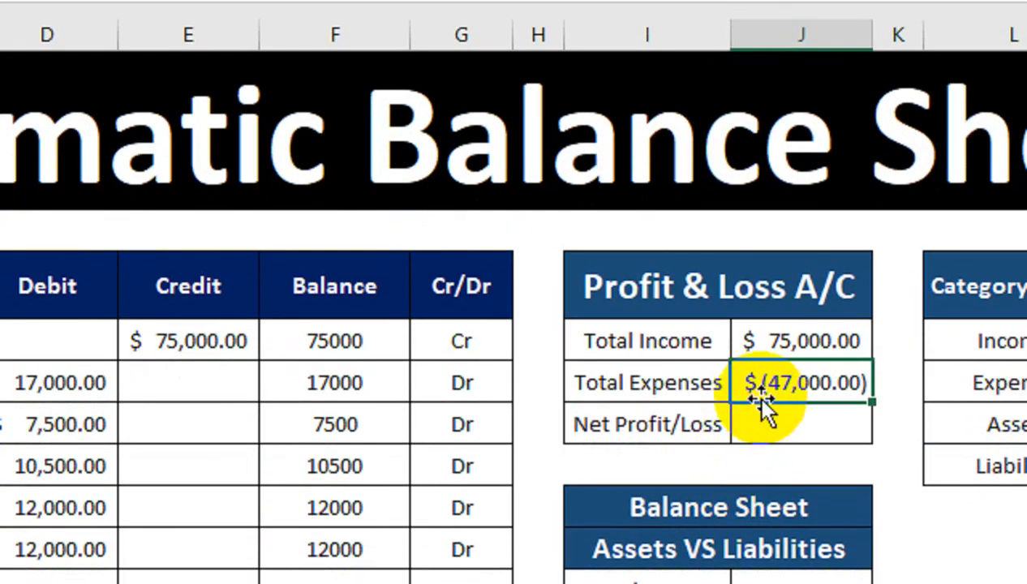
double_click(761, 394)
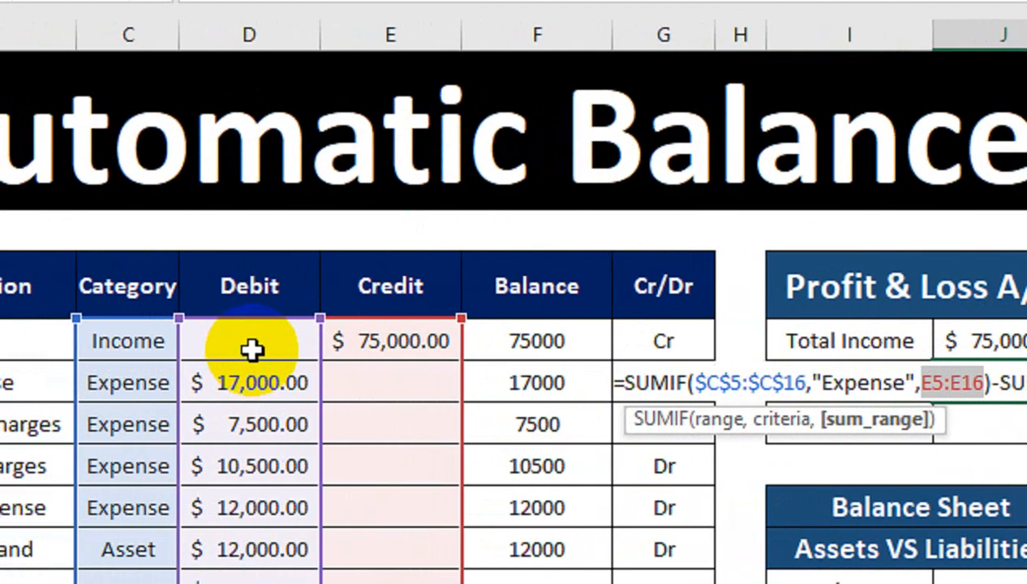
drag(31, 348, 72, 583)
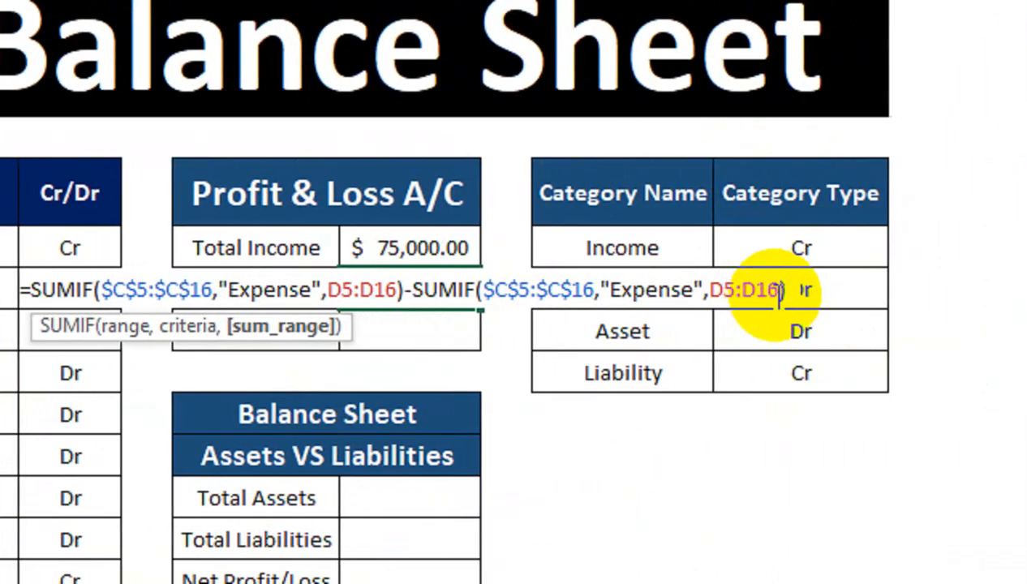
drag(772, 290, 727, 292)
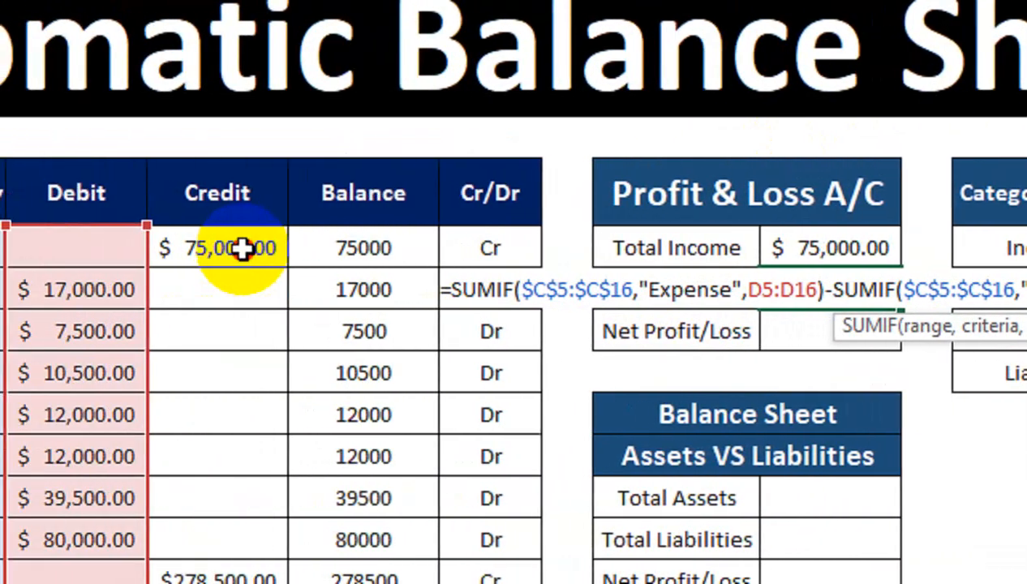
drag(241, 250, 274, 377)
text())
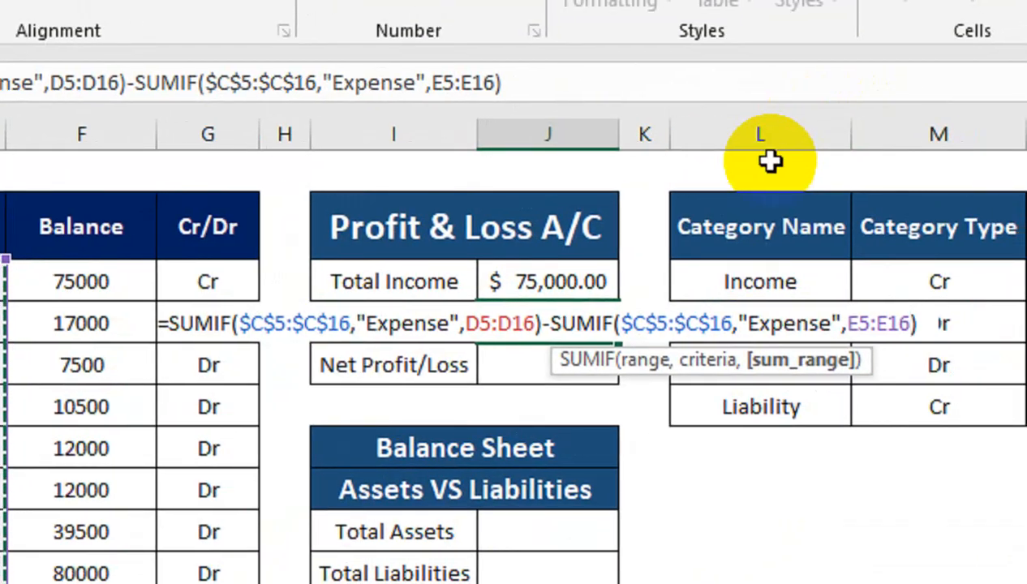
key(Return)
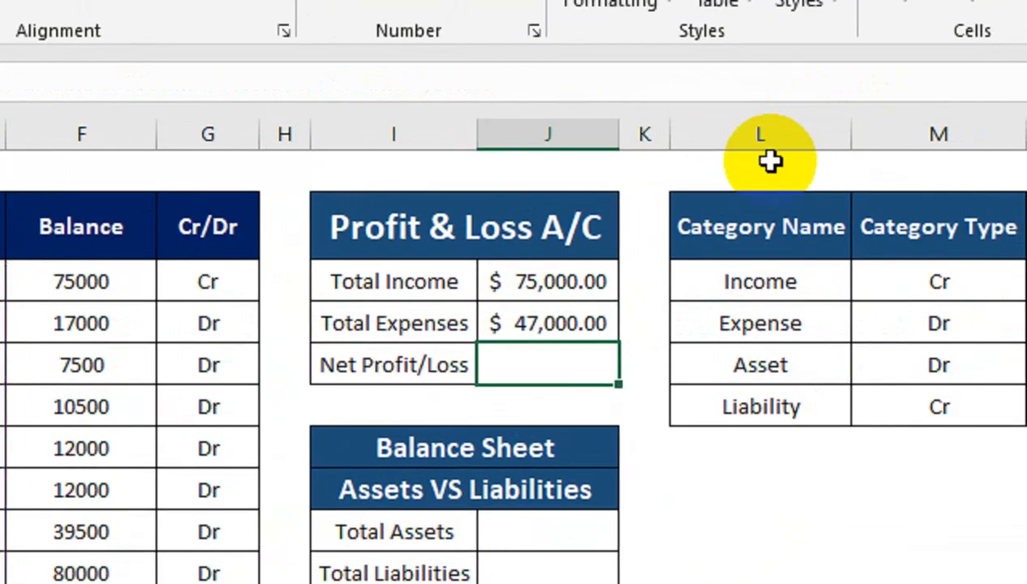
Step: Enter =J5-J6 in the Net Profit/Loss cell of the Profit & Loss A/C table to subtract expenses from income
text(=)
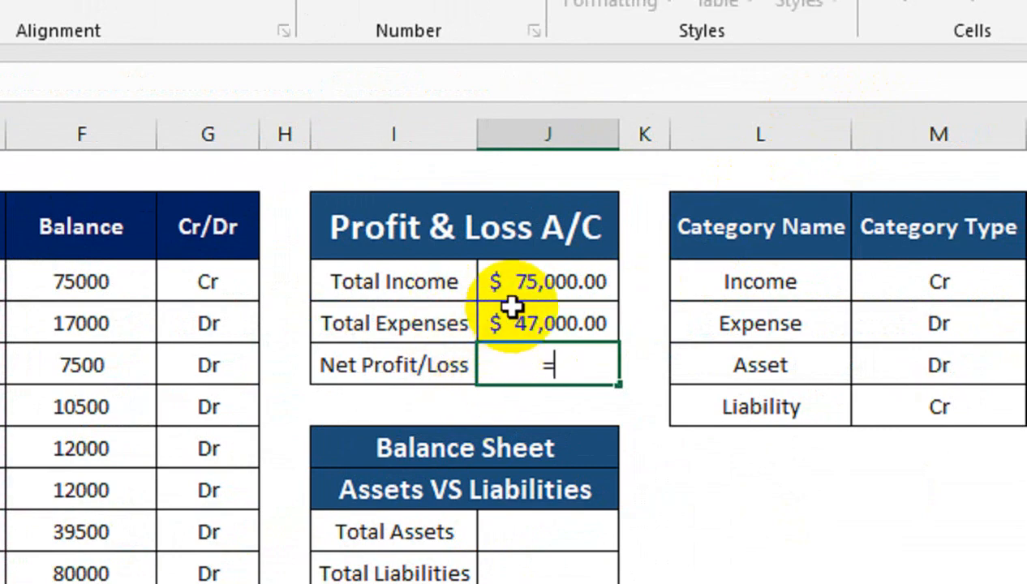
click(514, 289)
text(-)
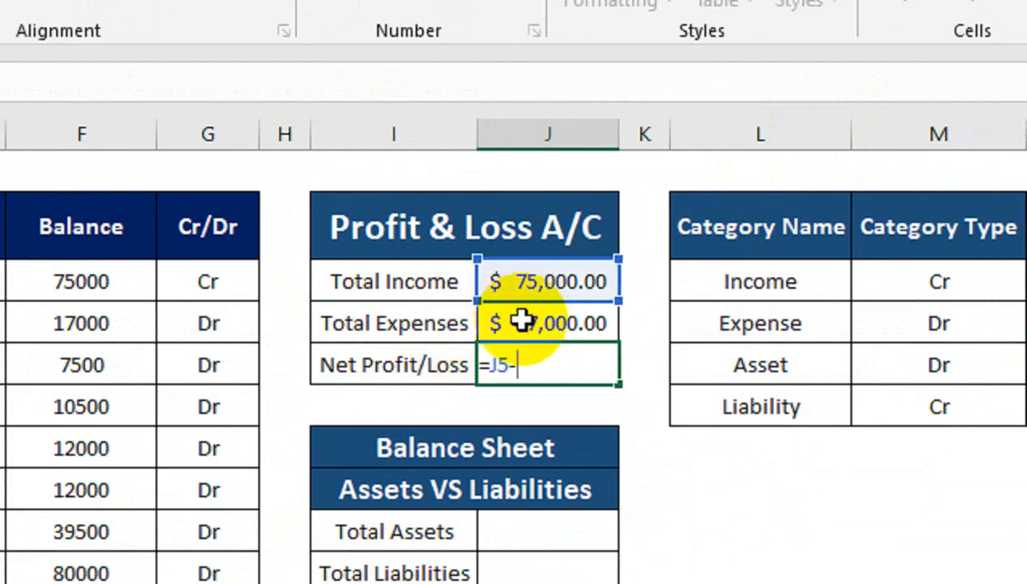
click(524, 323)
key(Return)
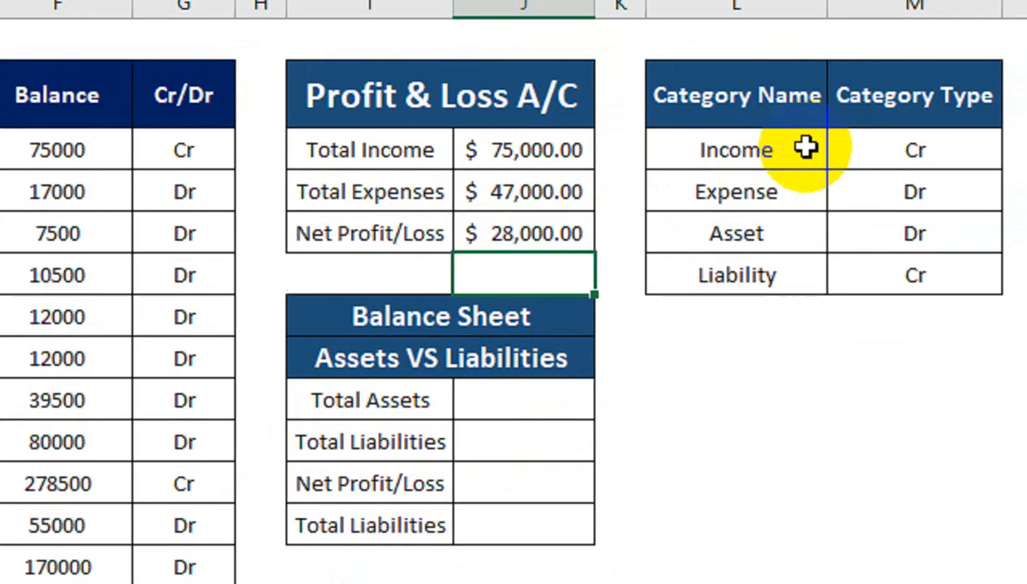
Step: Copy the text of the Total Income formula into the first Total Liabilities cell of the Assets VS Liabilities table
click(553, 149)
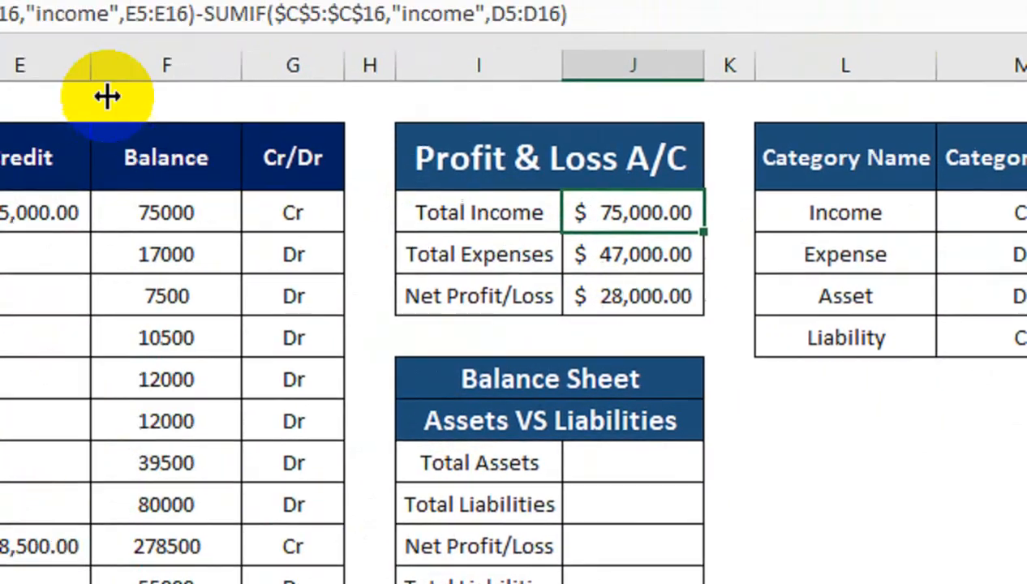
click(175, 15)
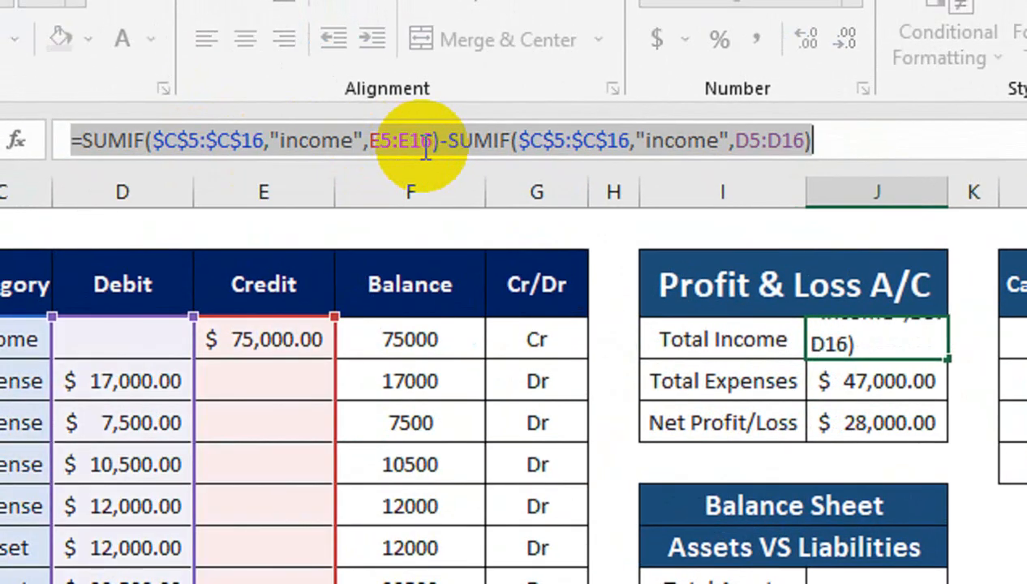
key(Return)
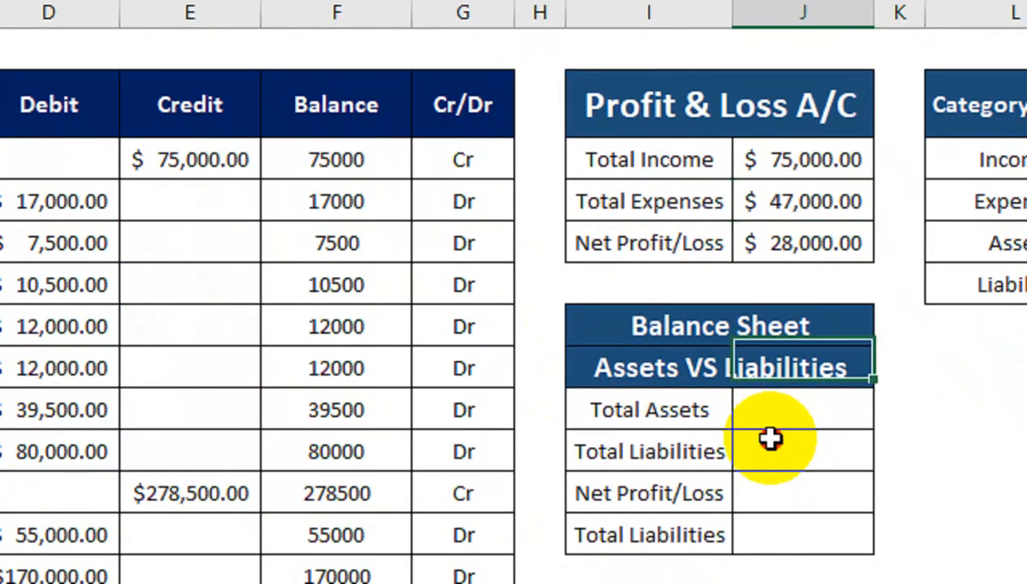
click(770, 439)
text($ 75,000.00)
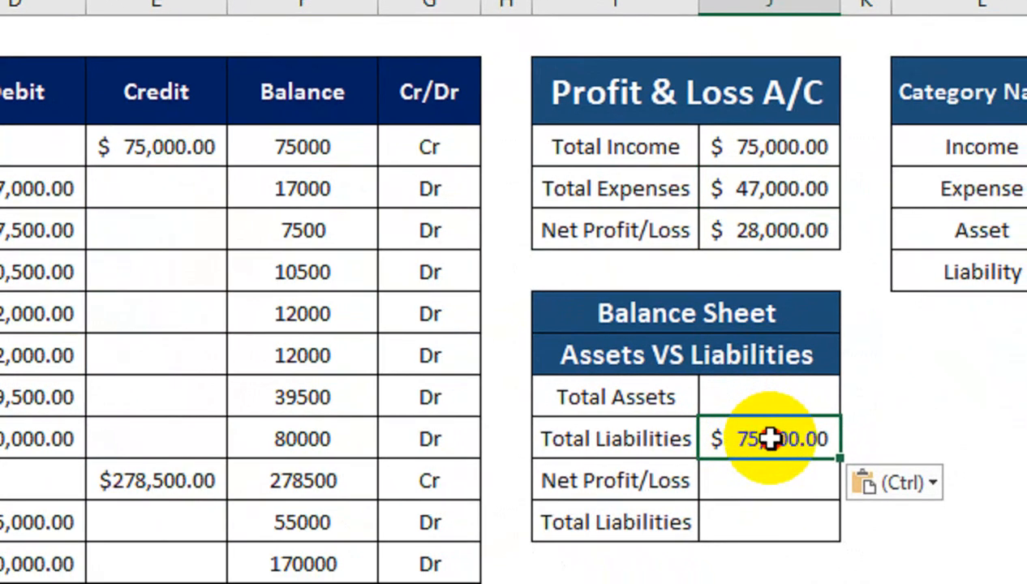
Step: Replace the "income" criterion with "Liabilities" in both SUMIF functions of the first Total Liabilities formula
key(F2)
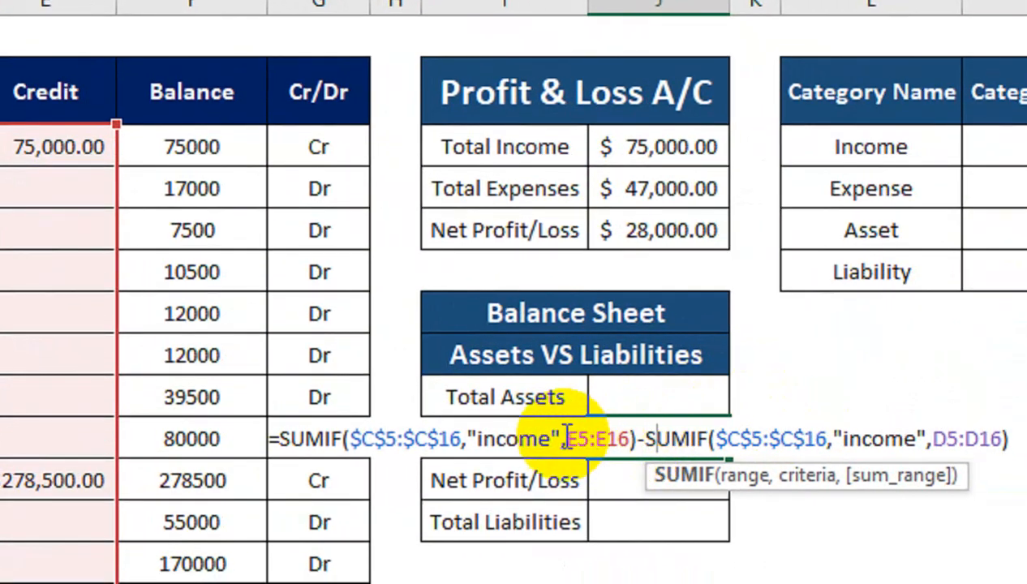
drag(552, 438, 479, 438)
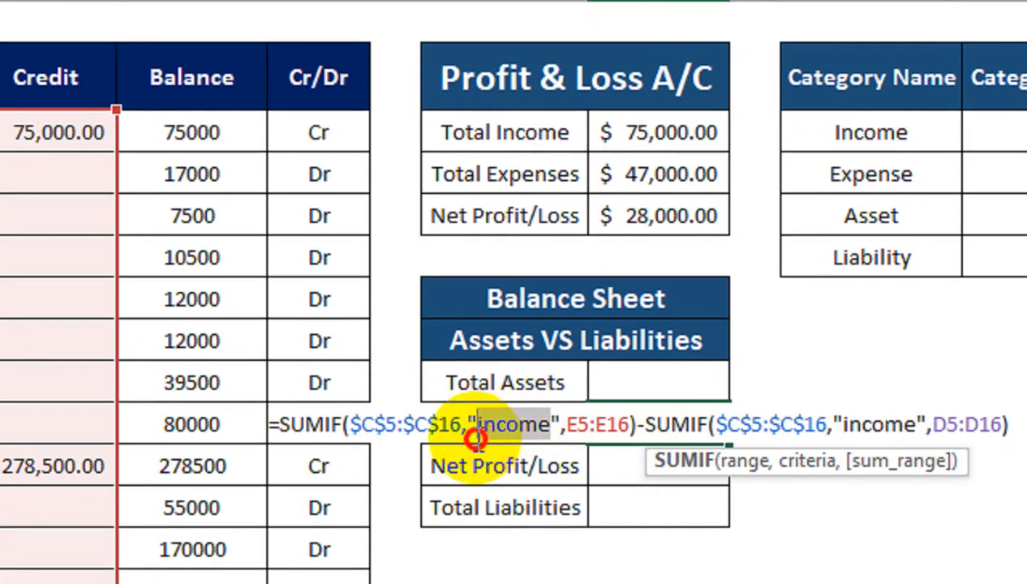
text(Lia)
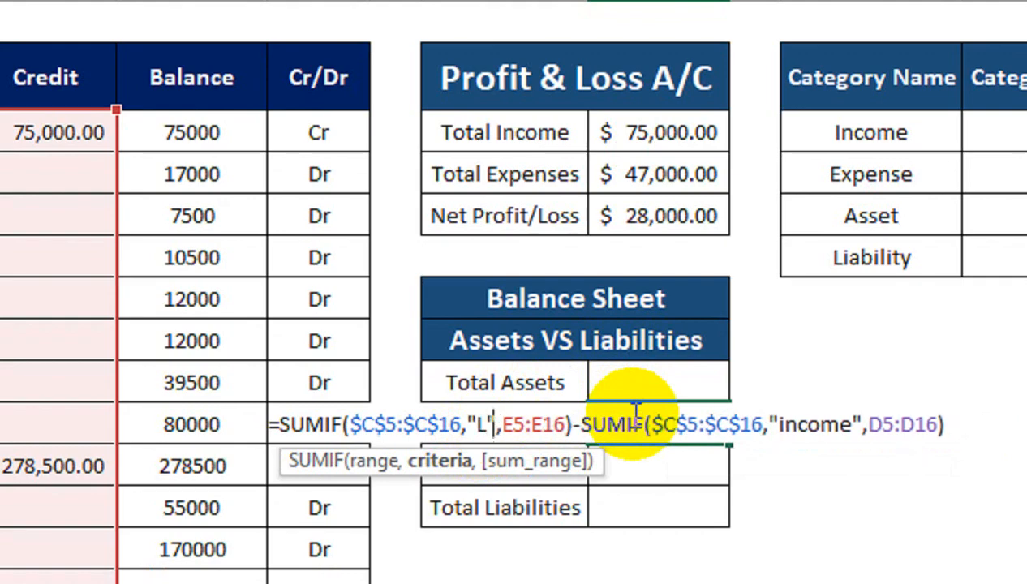
text(bili)
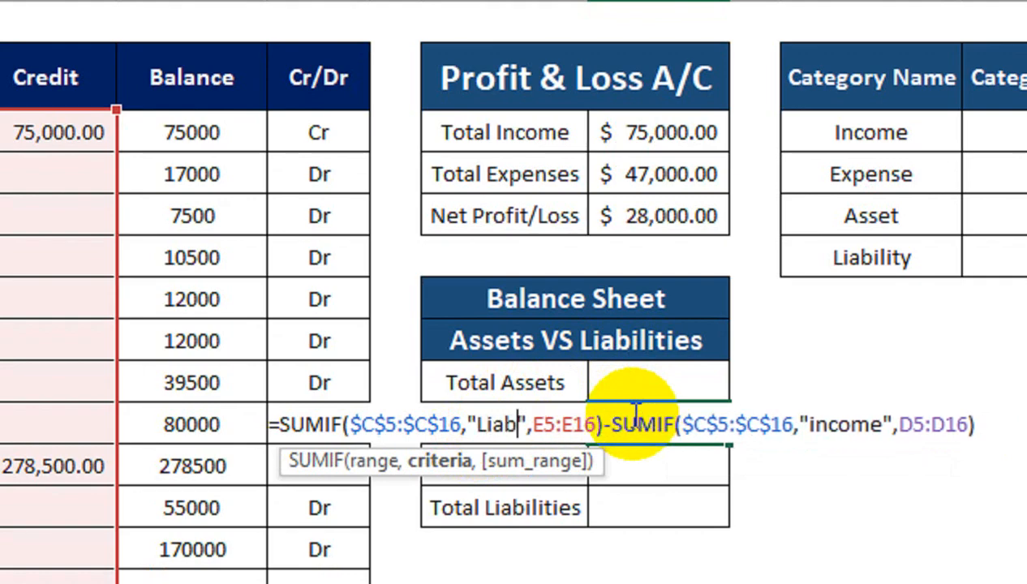
text(ties)
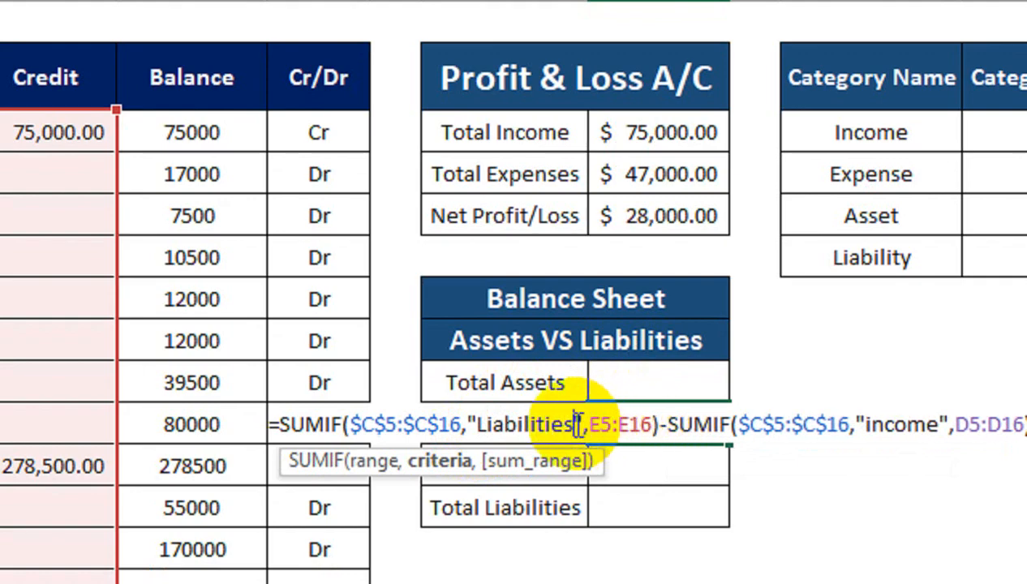
drag(577, 423, 479, 424)
key(ctrl+c)
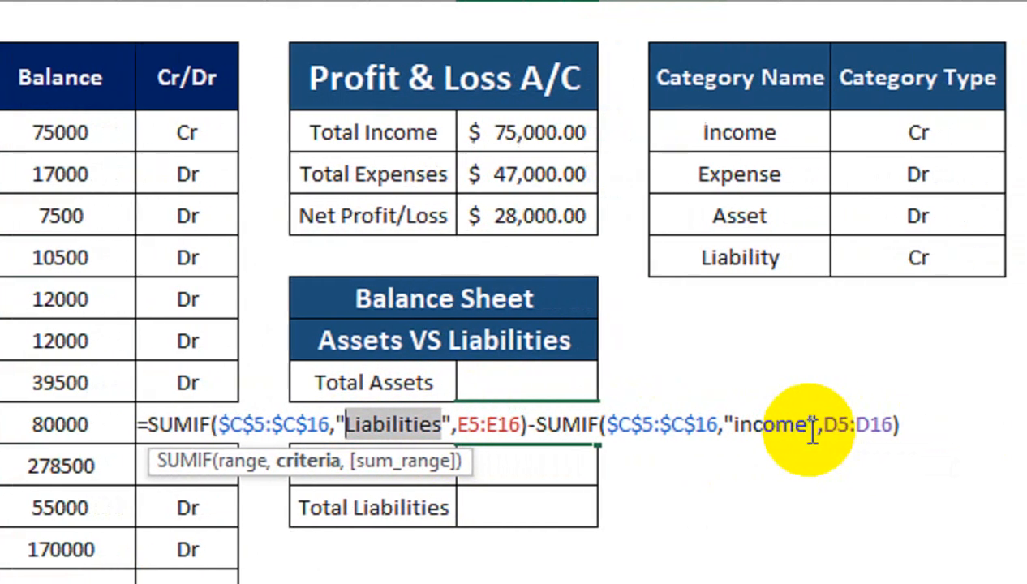
drag(939, 424, 874, 425)
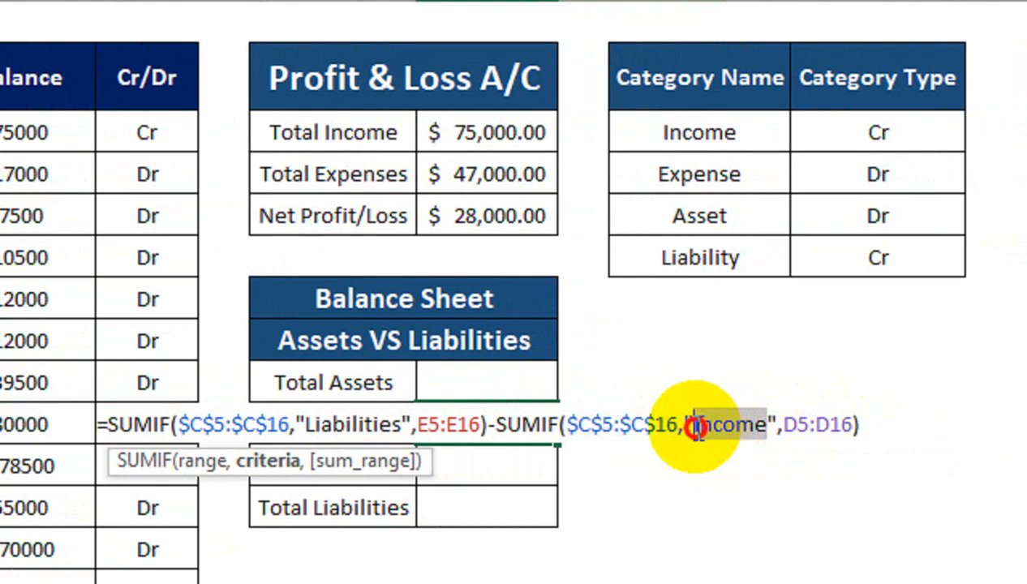
key(ctrl+v)
key(Return)
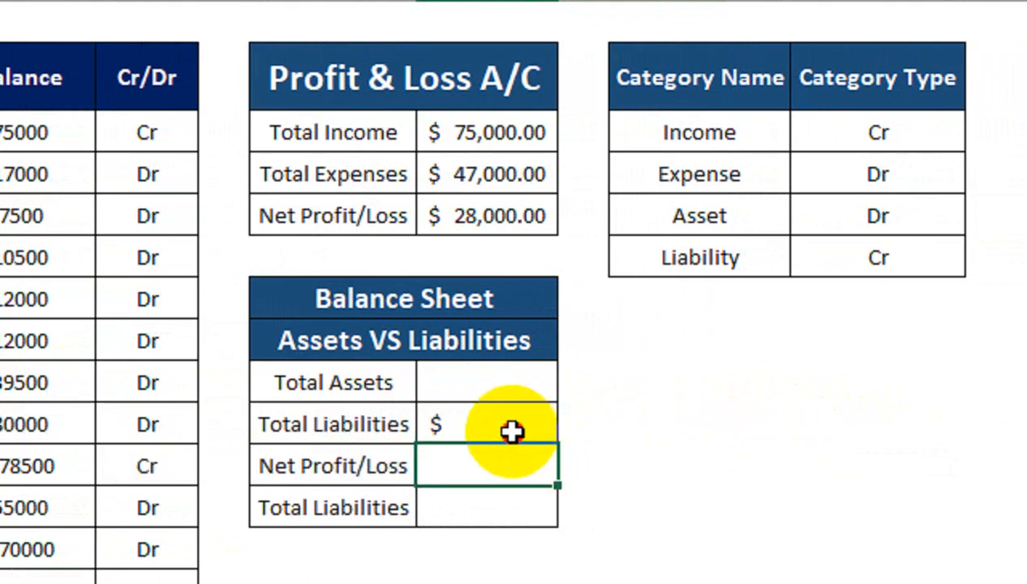
Step: Correct the criterion from "Liabilities" to "Liability" in both SUMIF functions of the first Total Liabilities formula
click(474, 421)
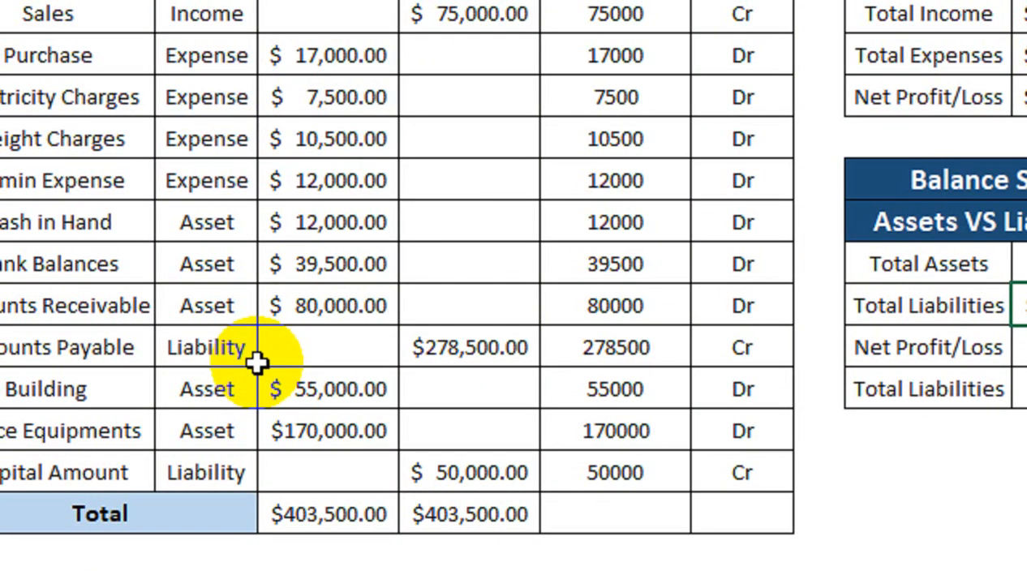
double_click(1021, 304)
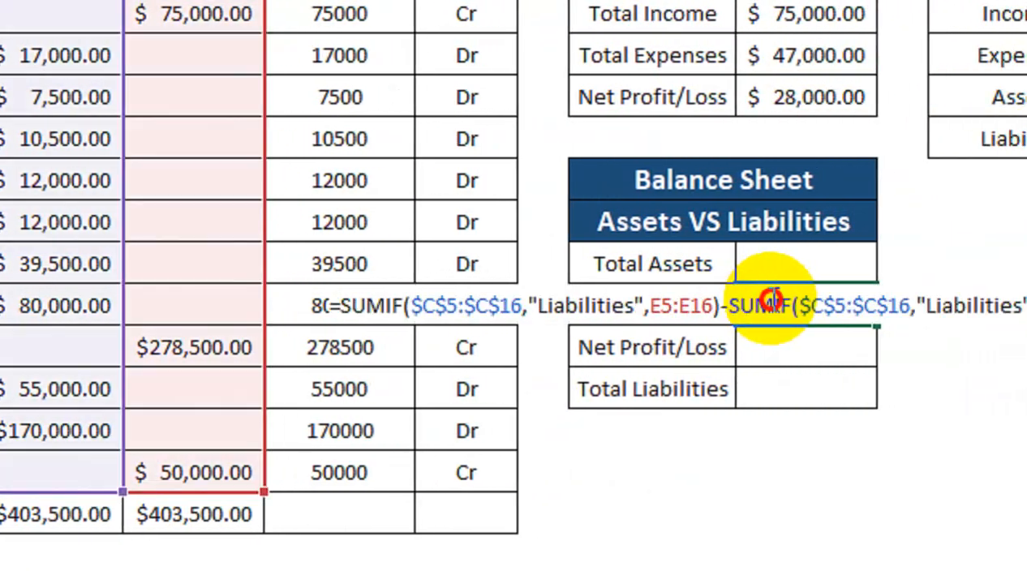
click(771, 300)
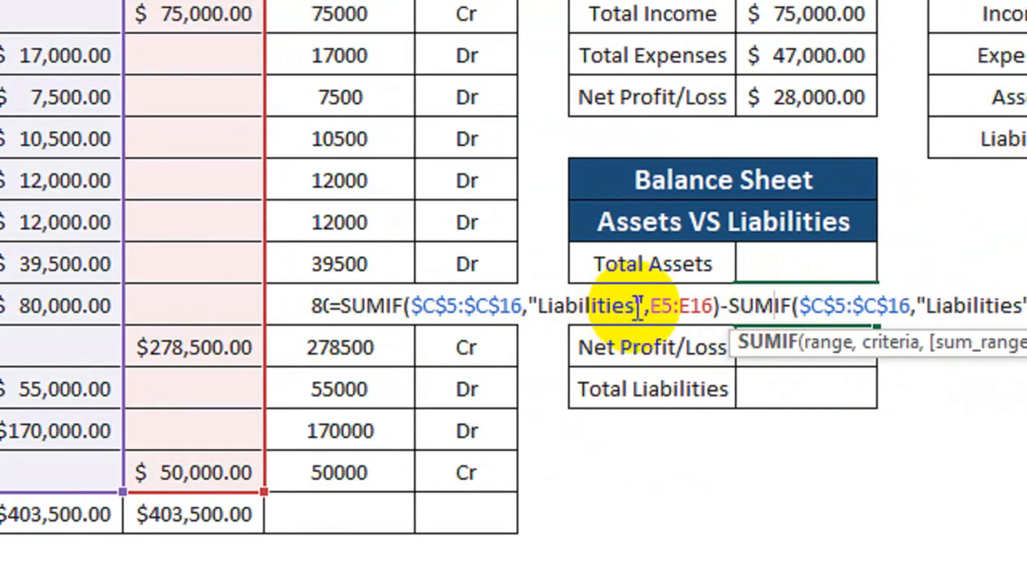
click(637, 306)
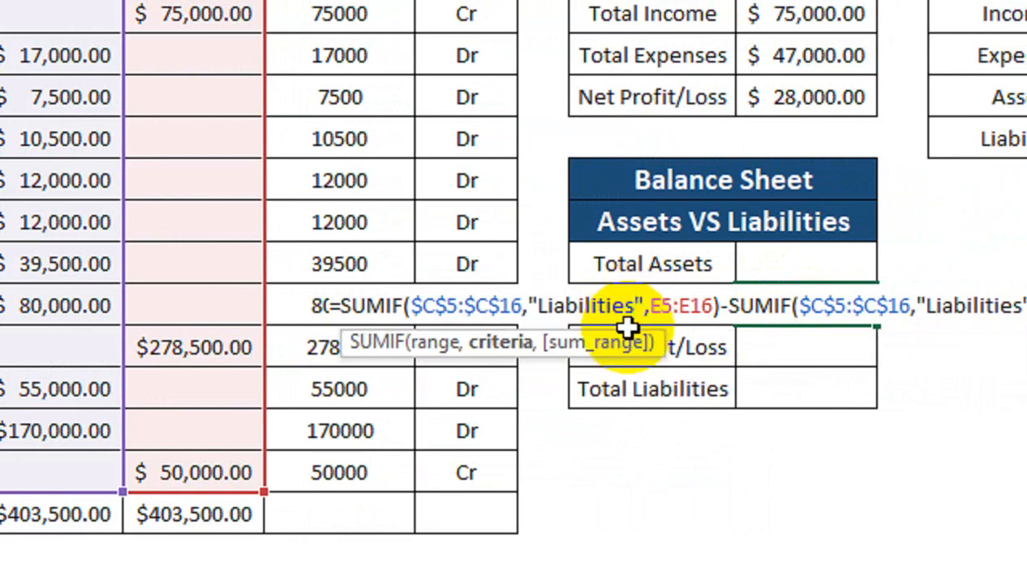
key(BackSpace)
key(BackSpace)
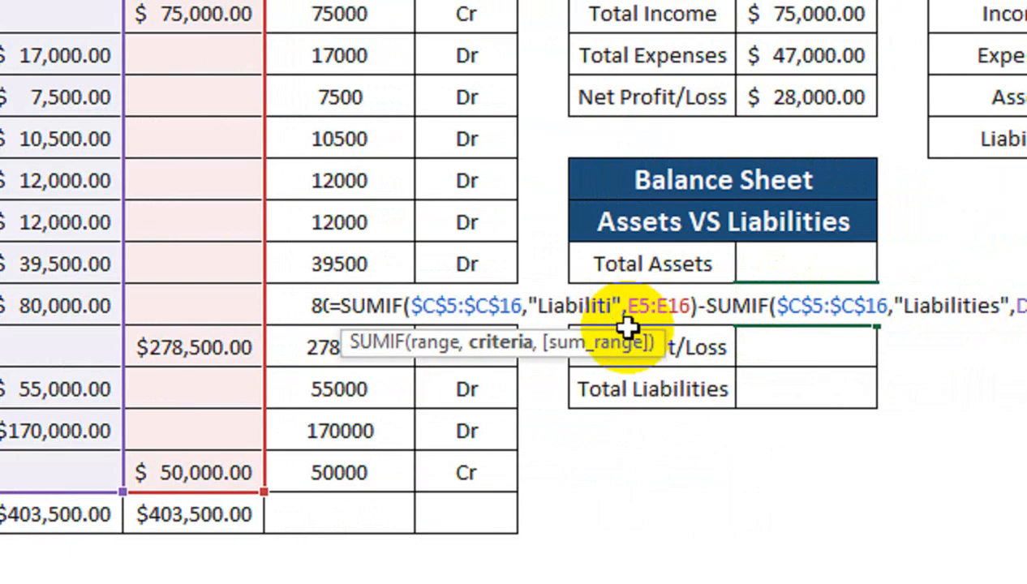
key(BackSpace)
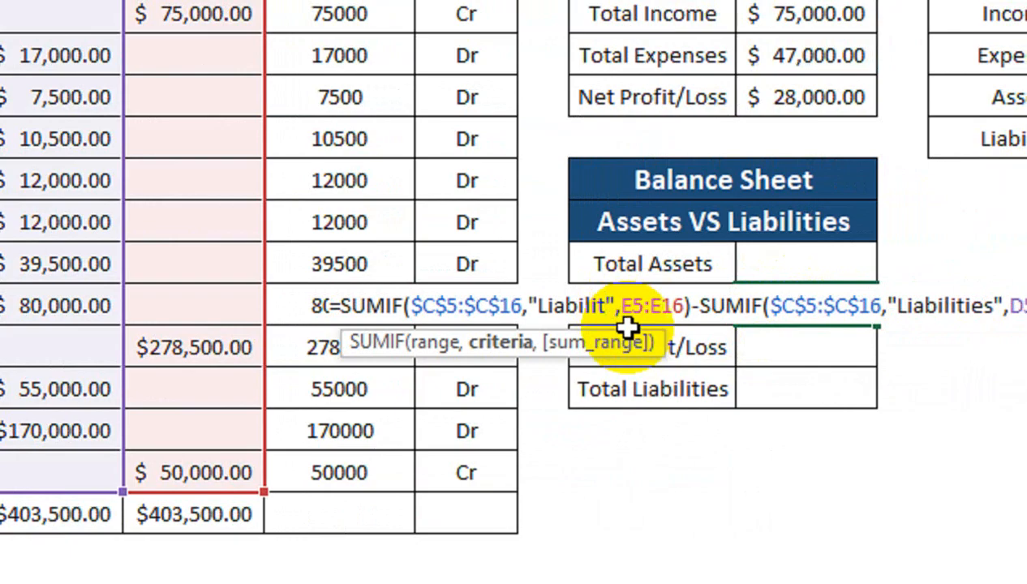
text(y)
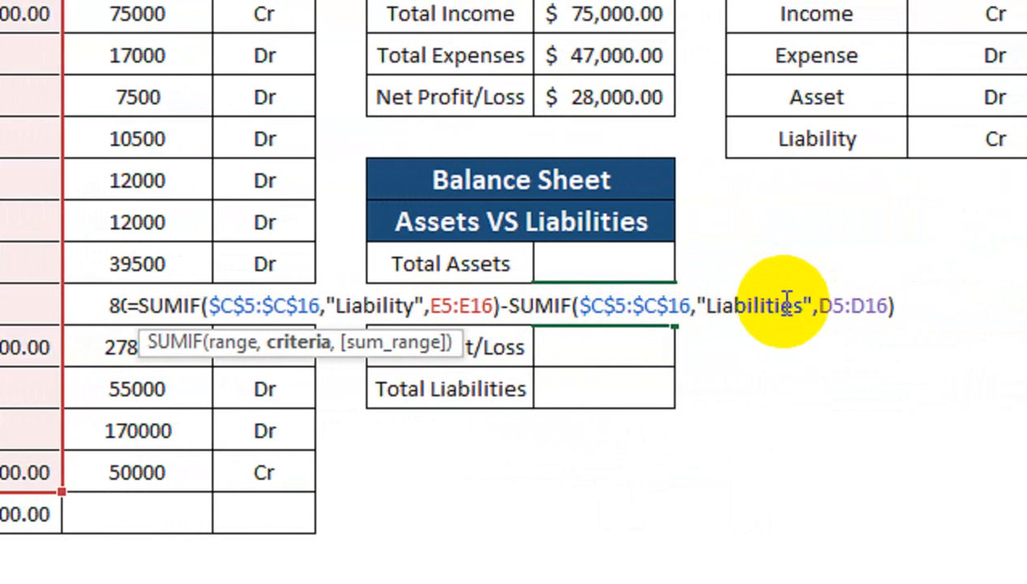
click(801, 305)
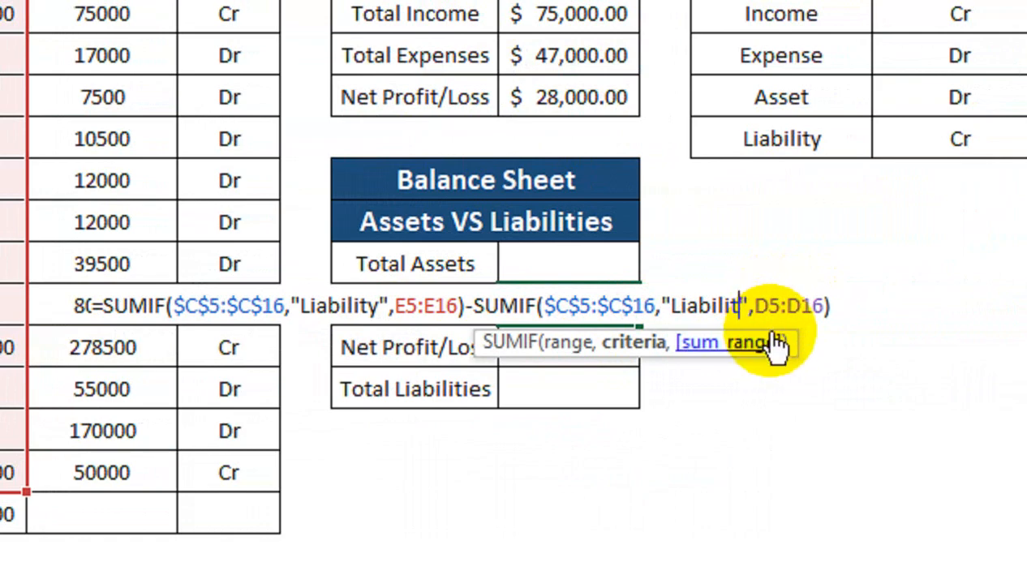
key(Return)
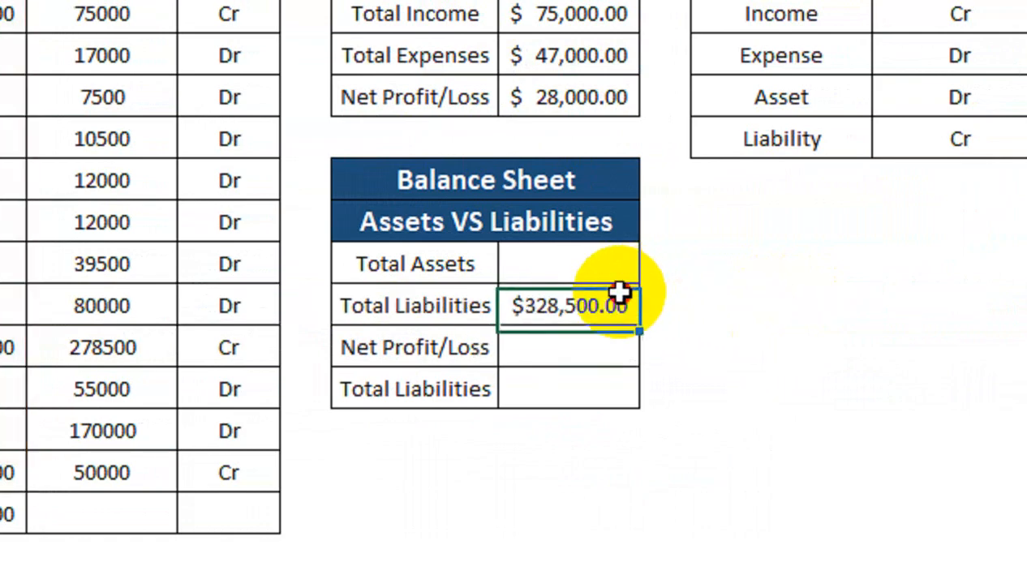
click(619, 297)
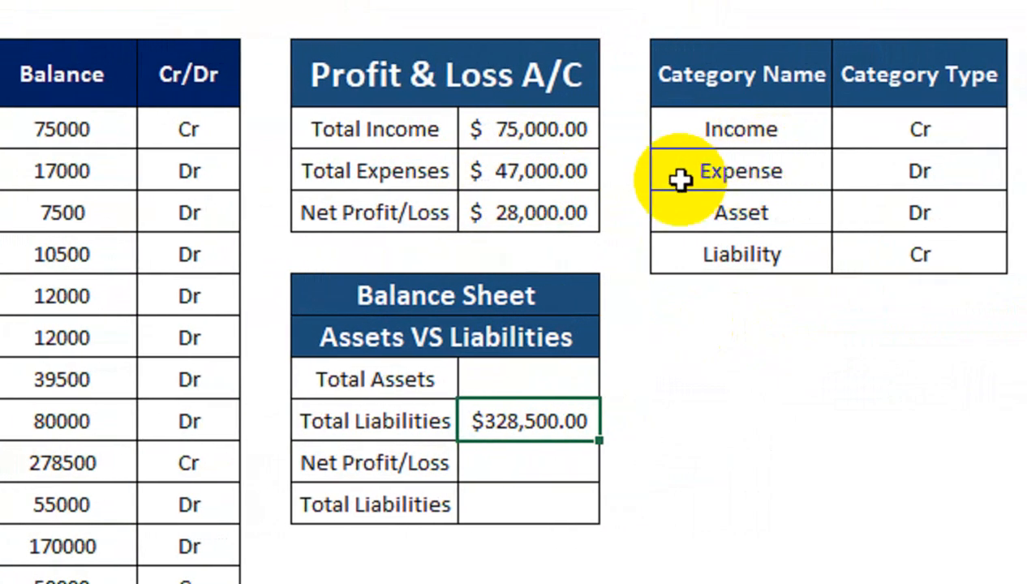
Step: Copy the text of the Total Expenses formula into the Total Assets cell of the Assets VS Liabilities table
click(574, 185)
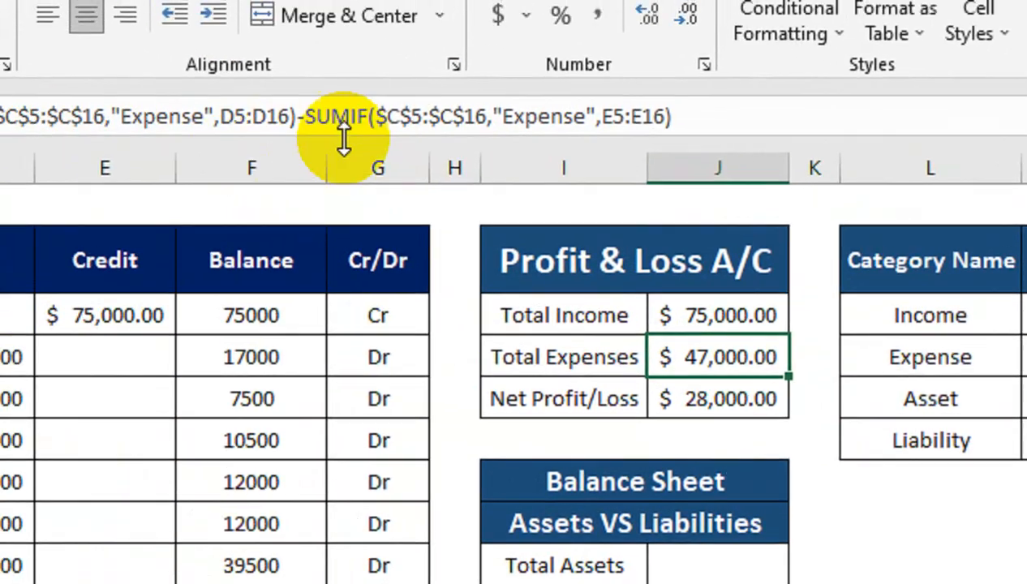
key(F2)
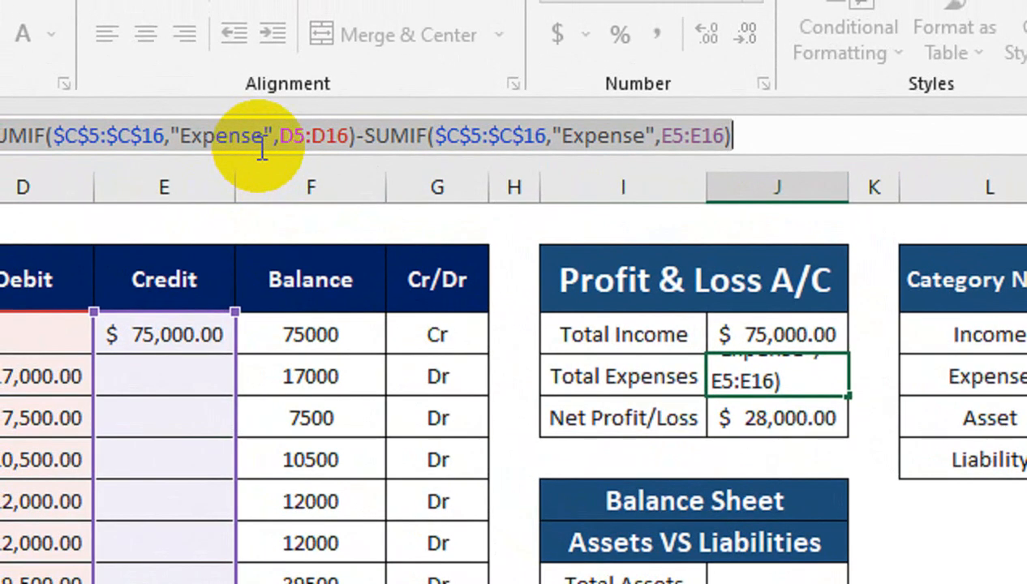
key(Return)
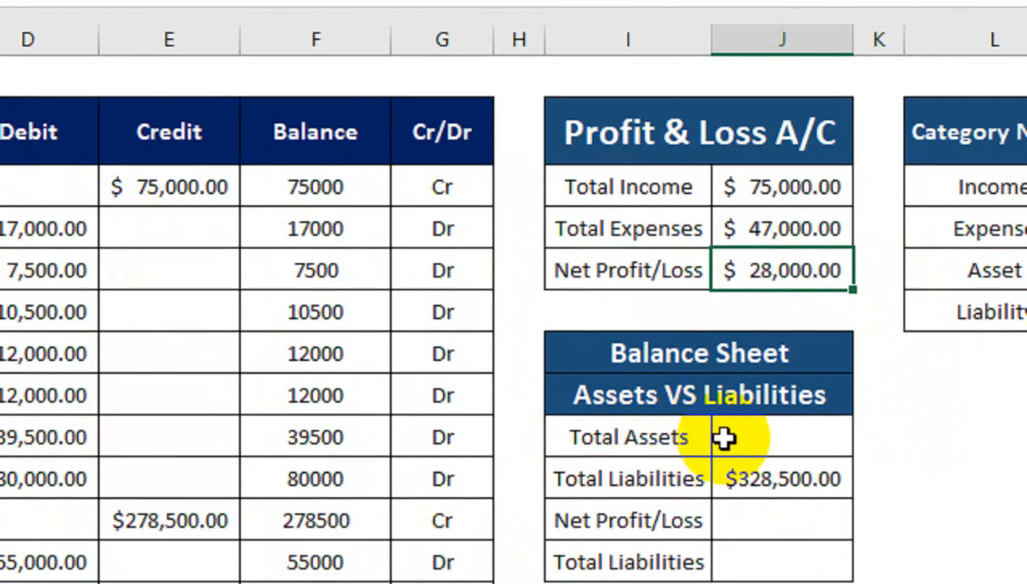
click(725, 577)
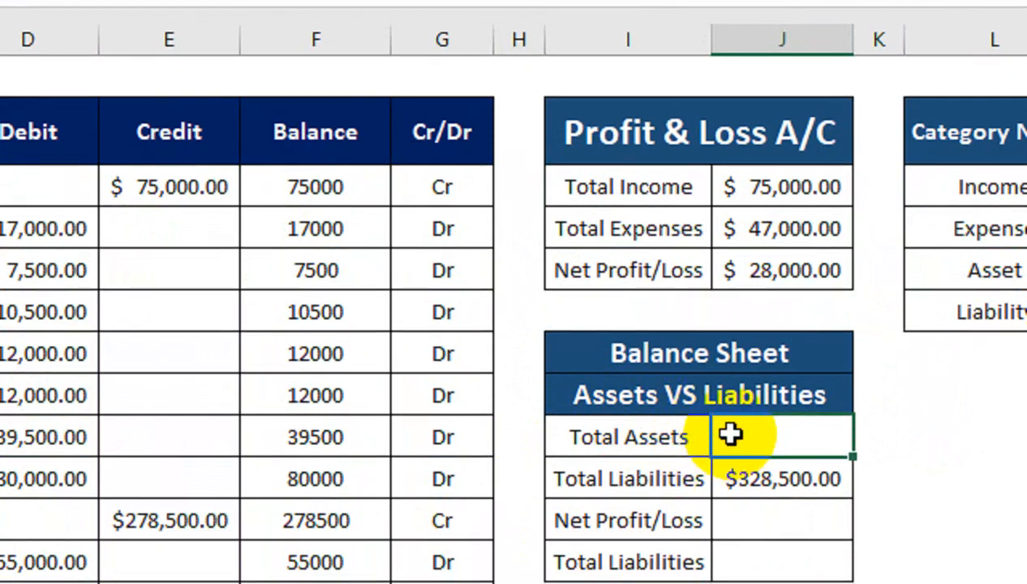
double_click(730, 435)
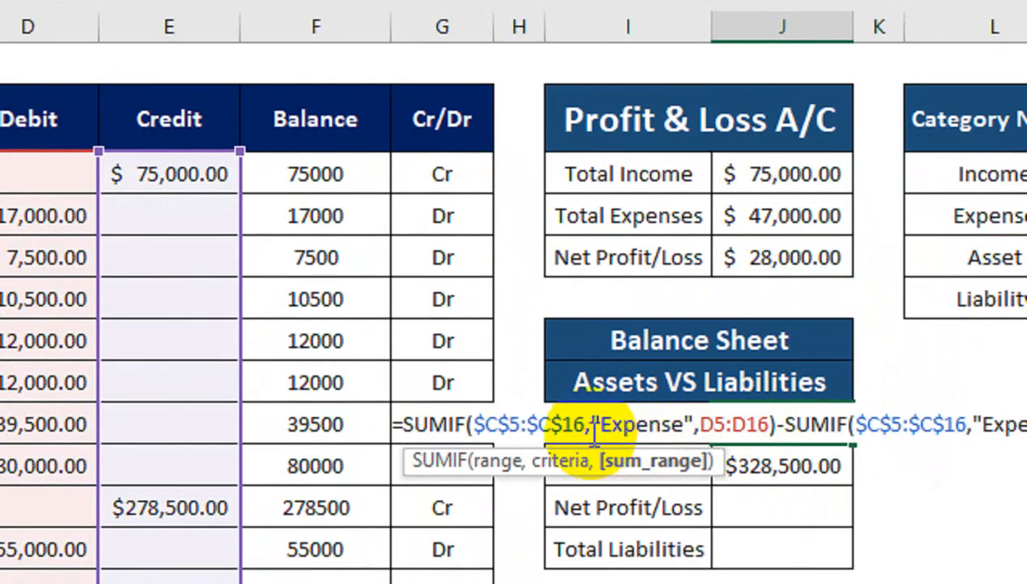
Step: Replace the "Expense" criterion with "Asset" in both SUMIF functions of the Total Assets formula
drag(684, 423, 601, 423)
text(Asset)
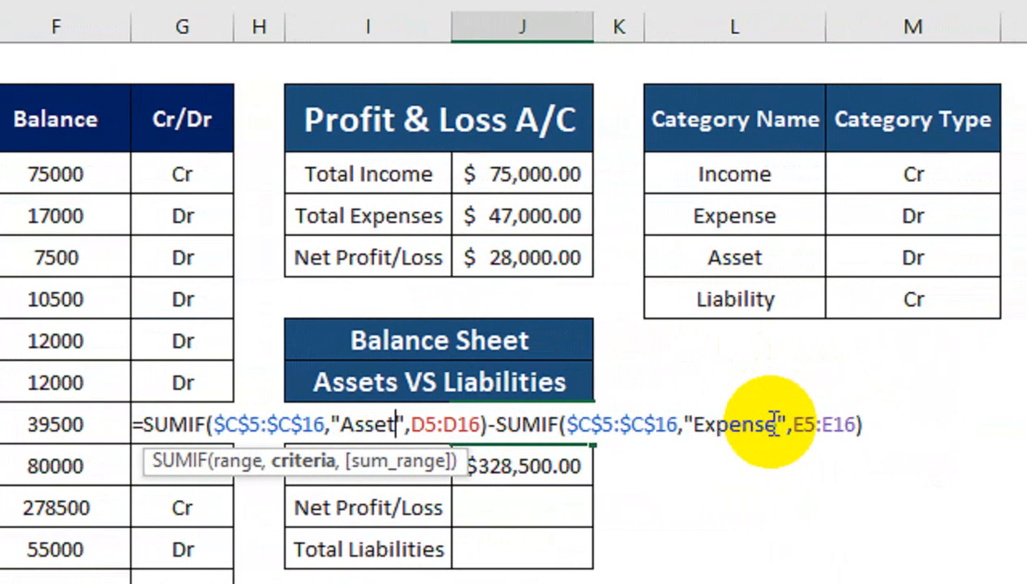
drag(861, 424, 696, 432)
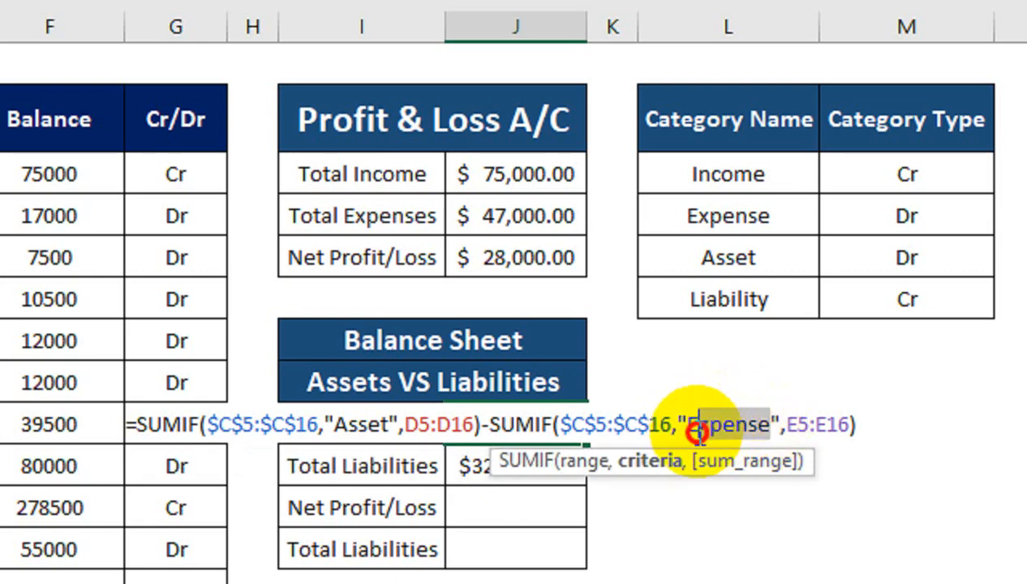
text(A)
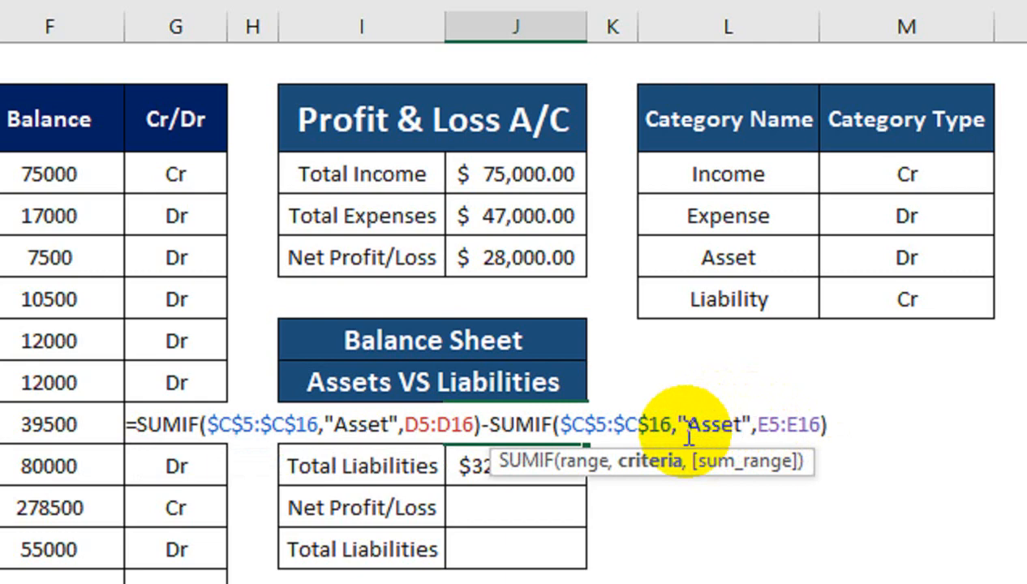
text(sset)
key(Return)
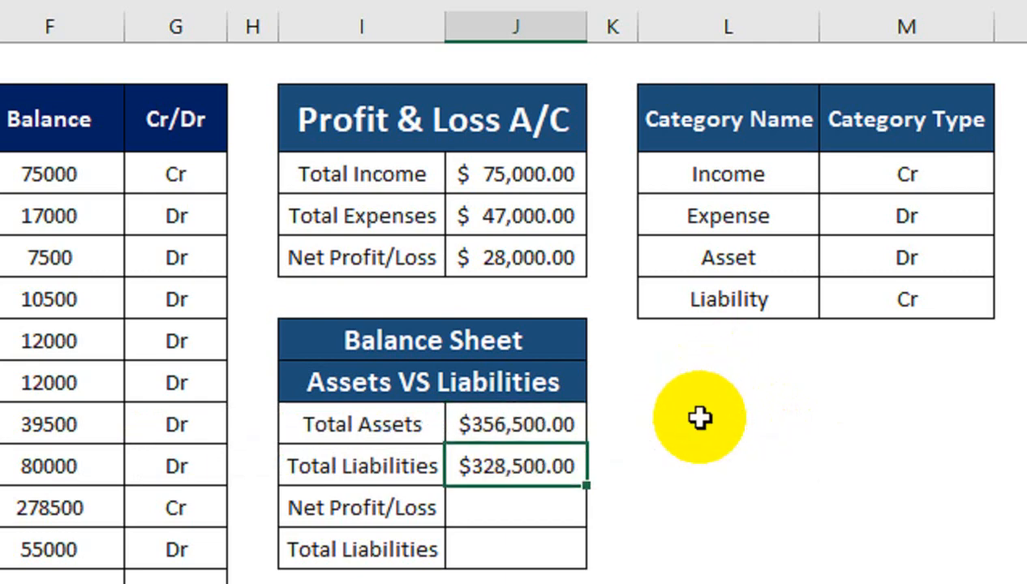
Step: Enter =J11-J12 in the Net Profit/Loss cell of the Assets VS Liabilities table to subtract liabilities from assets
scroll(493, 447, down, 1)
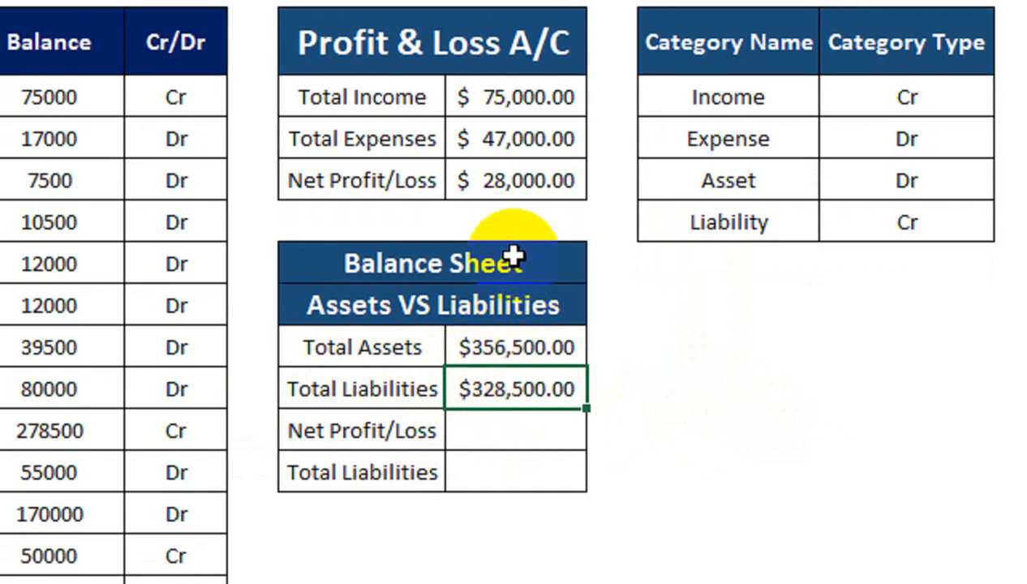
click(516, 423)
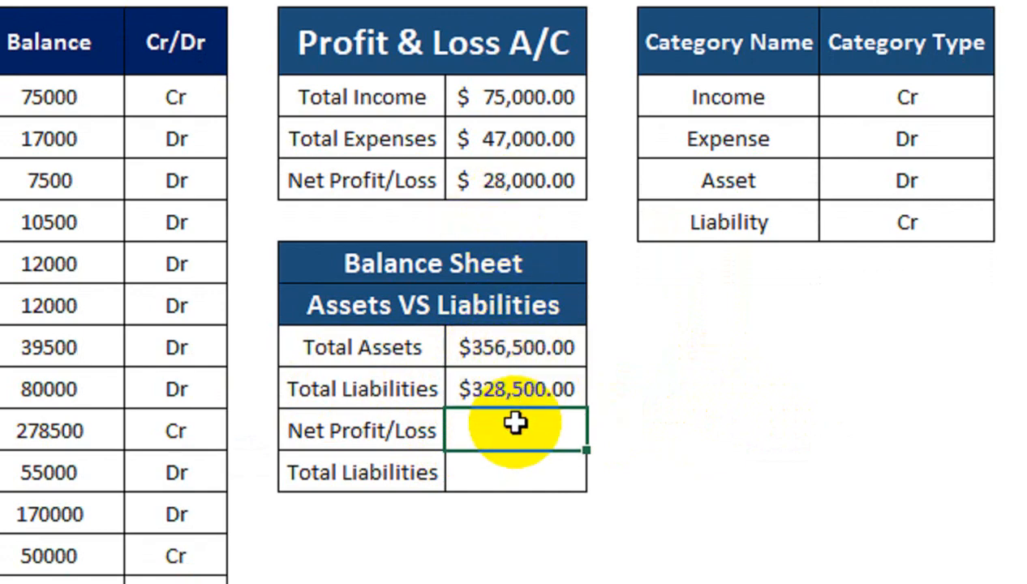
text(=)
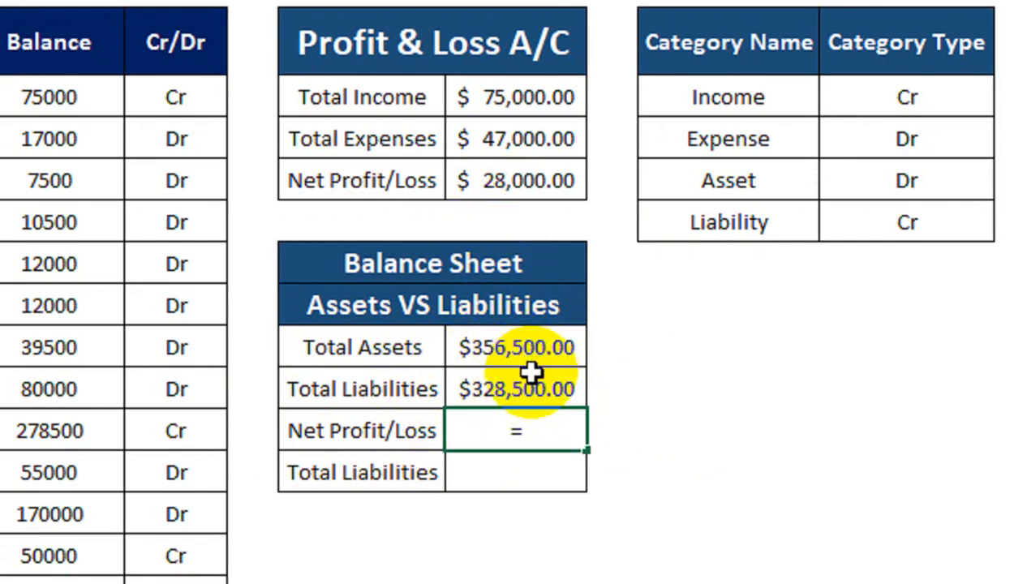
click(538, 348)
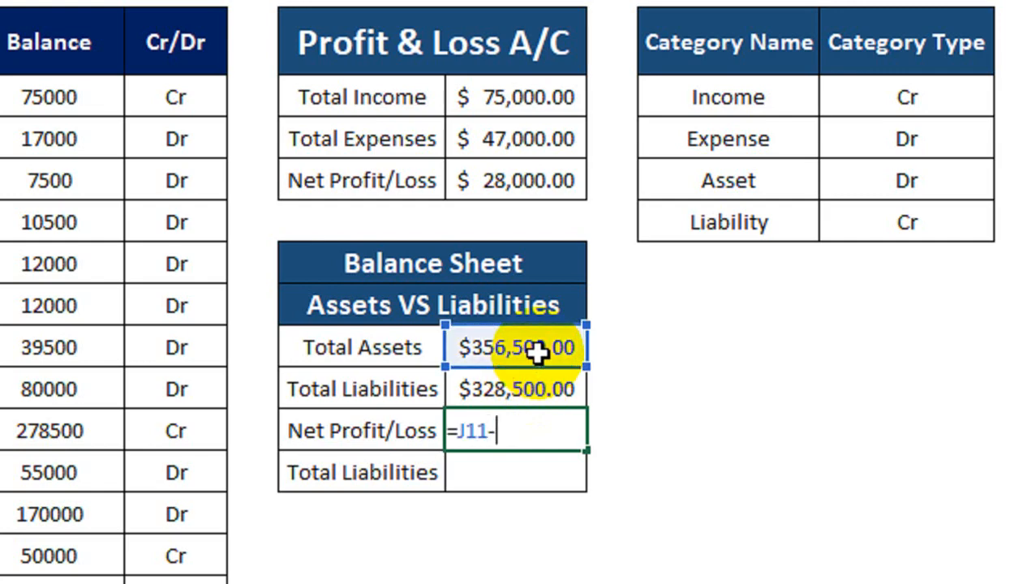
text(-)
click(518, 388)
key(Return)
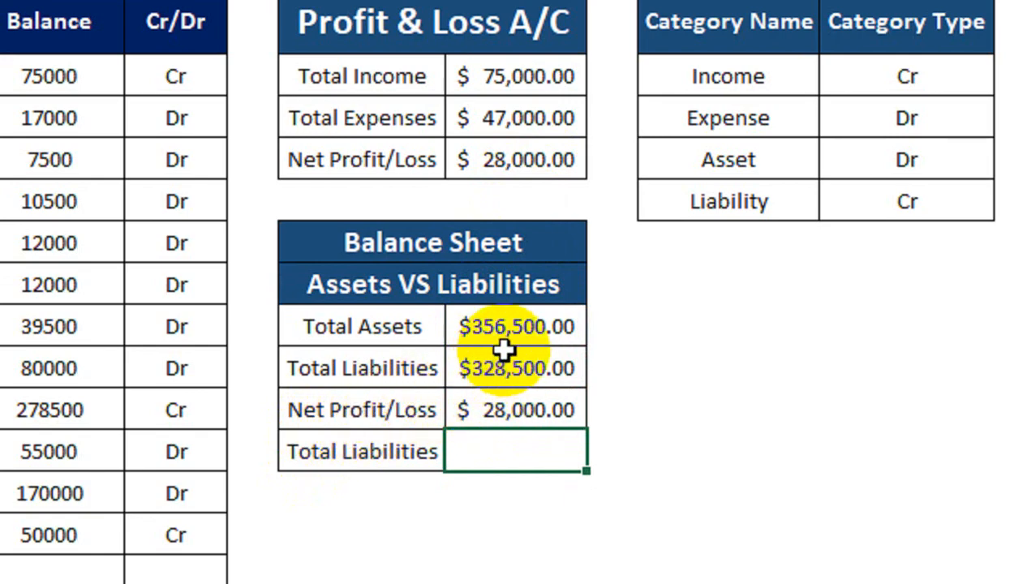
Step: Enter =J12+J13 in the last Total Liabilities cell to add the net profit/loss to the liabilities
text(=)
click(519, 370)
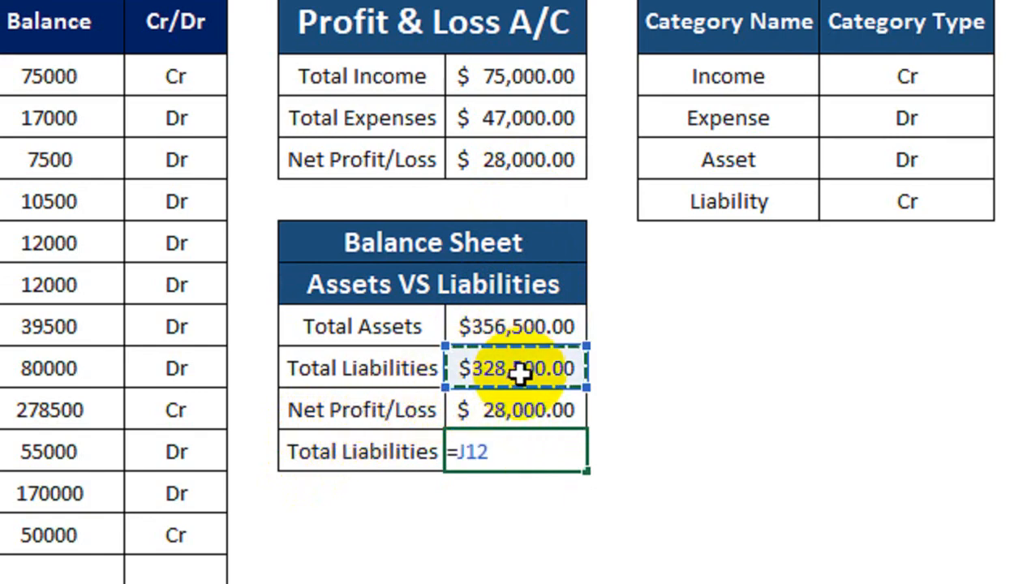
text(+)
click(518, 399)
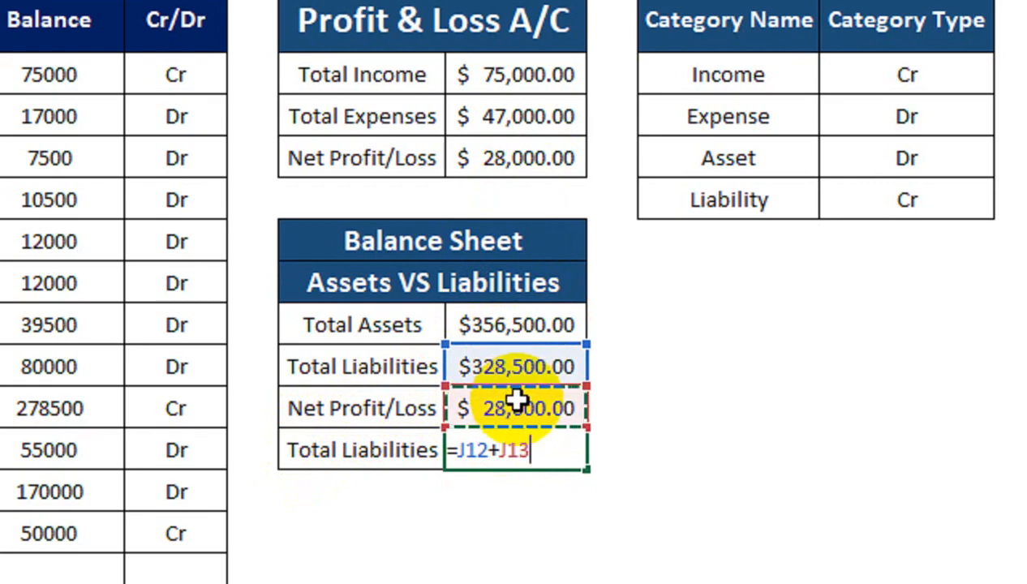
key(Return)
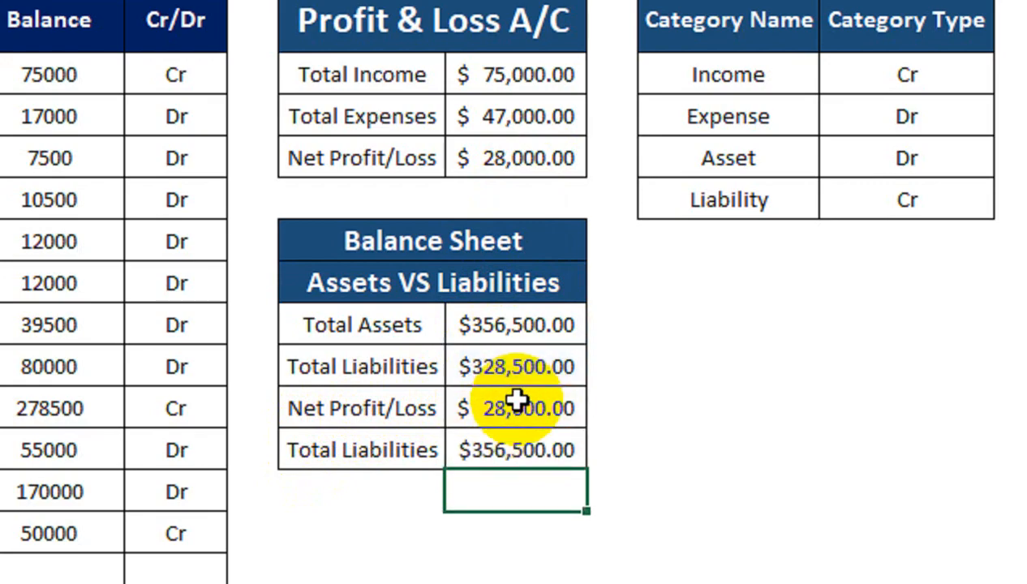